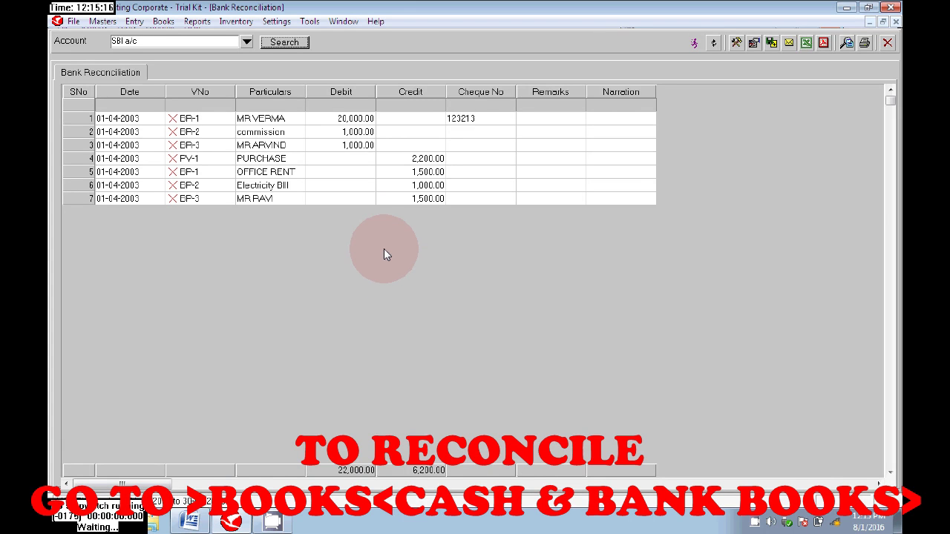
- Try to mark bank receipt voucher BR-1 as cleared in the SBI a/c bank reconciliation
click(207, 121)
right_click(207, 127)
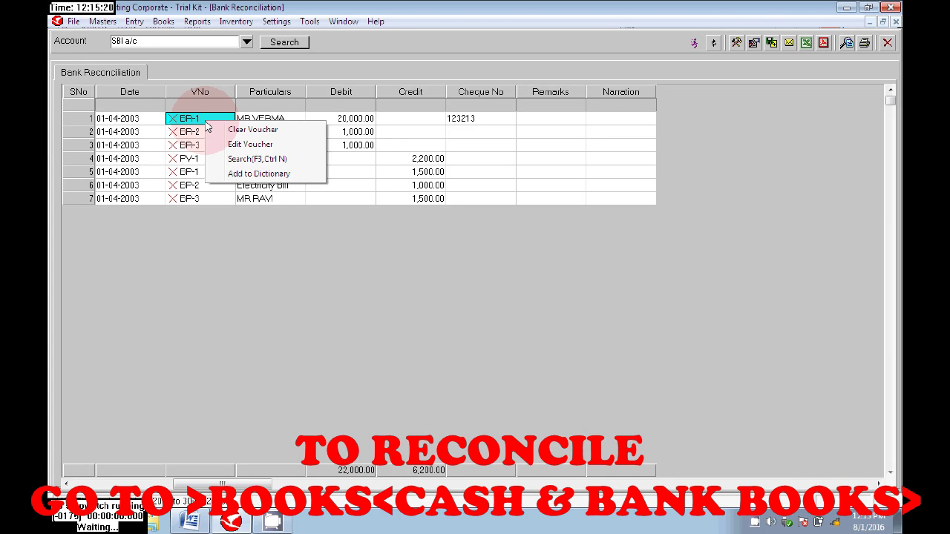
click(237, 290)
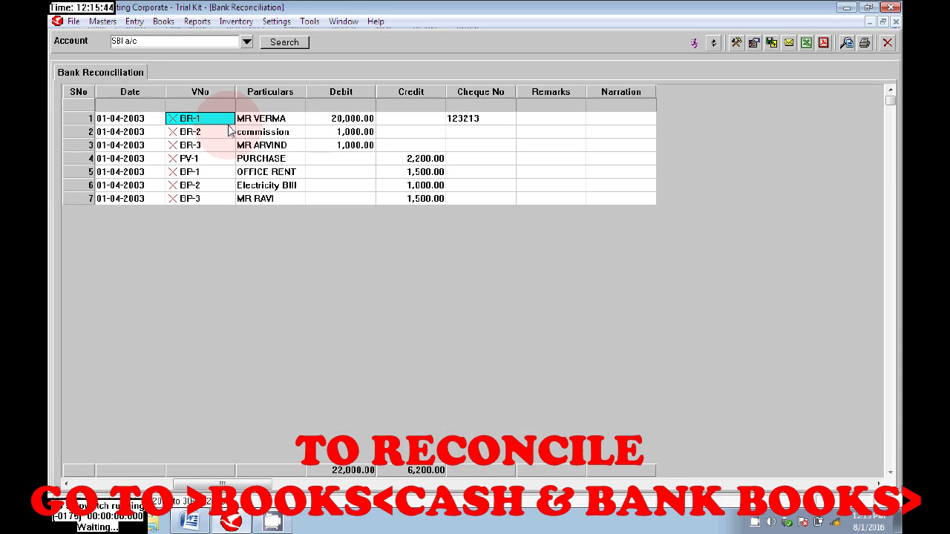
right_click(213, 127)
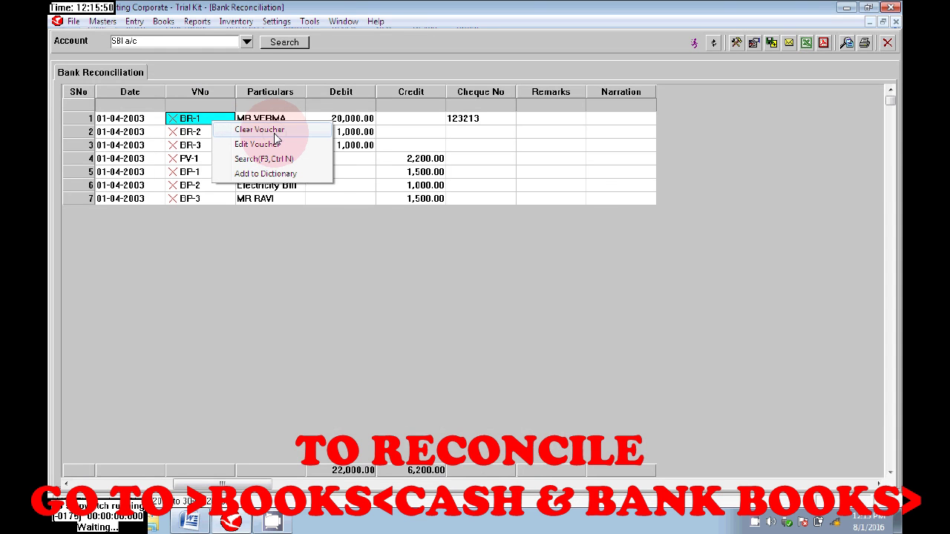
click(260, 130)
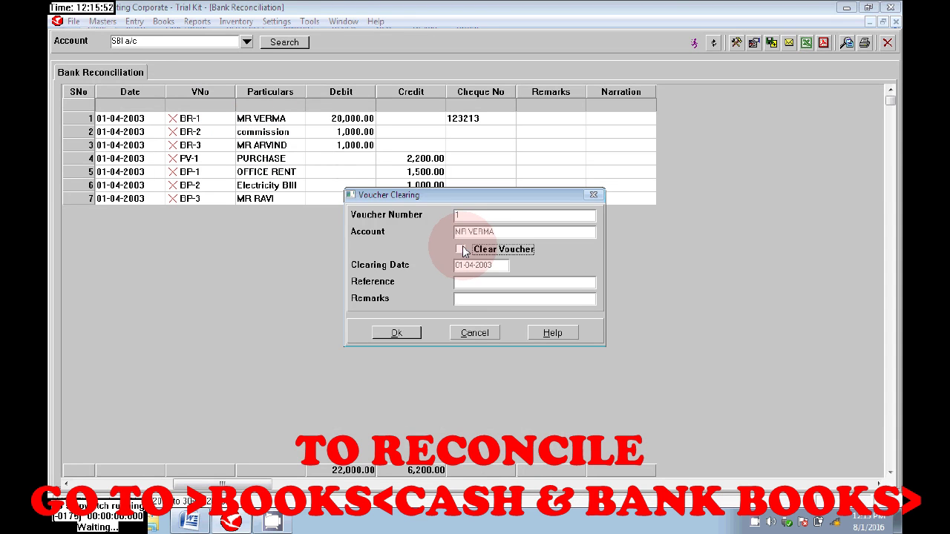
click(397, 333)
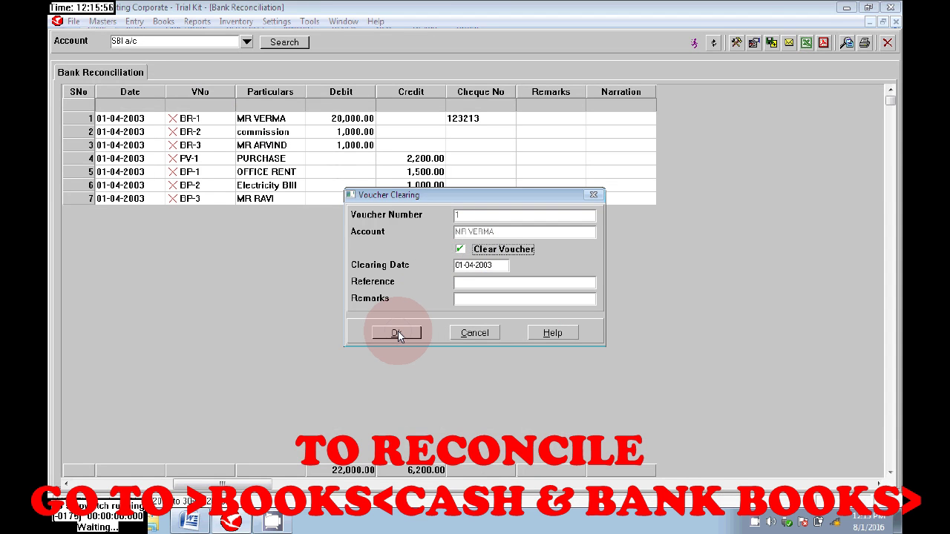
click(398, 333)
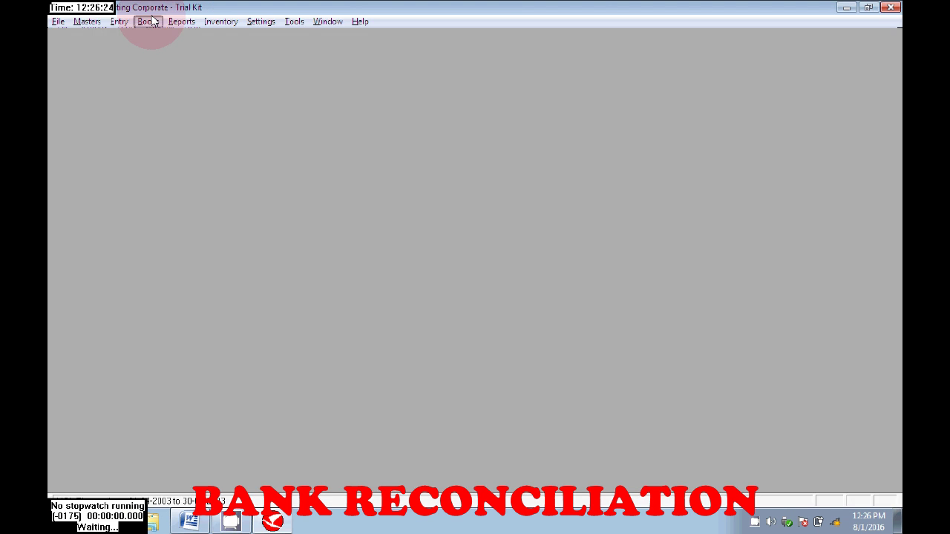
- Open the Bank Reconciliation book with cleared vouchers shown in addition to the un-cleared ones
click(154, 21)
mouse_move(181, 73)
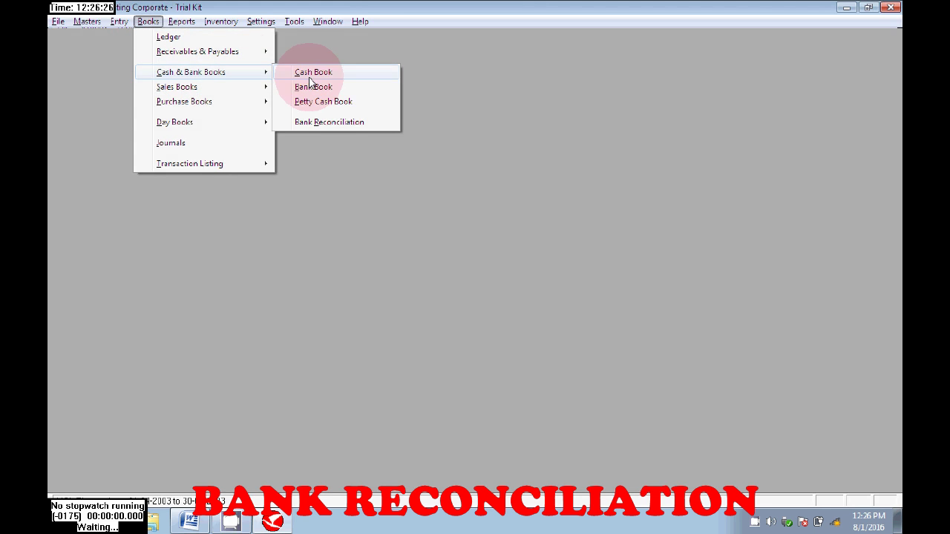
click(352, 123)
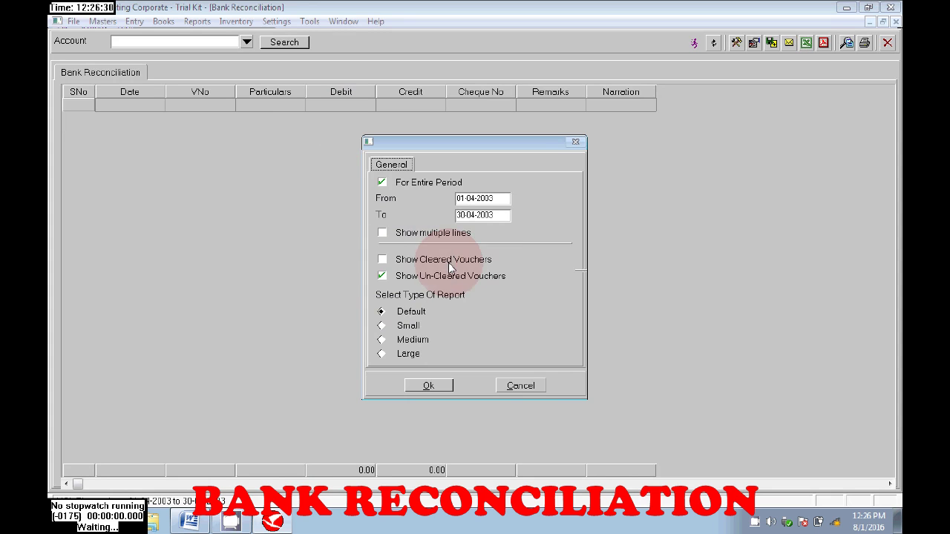
click(383, 262)
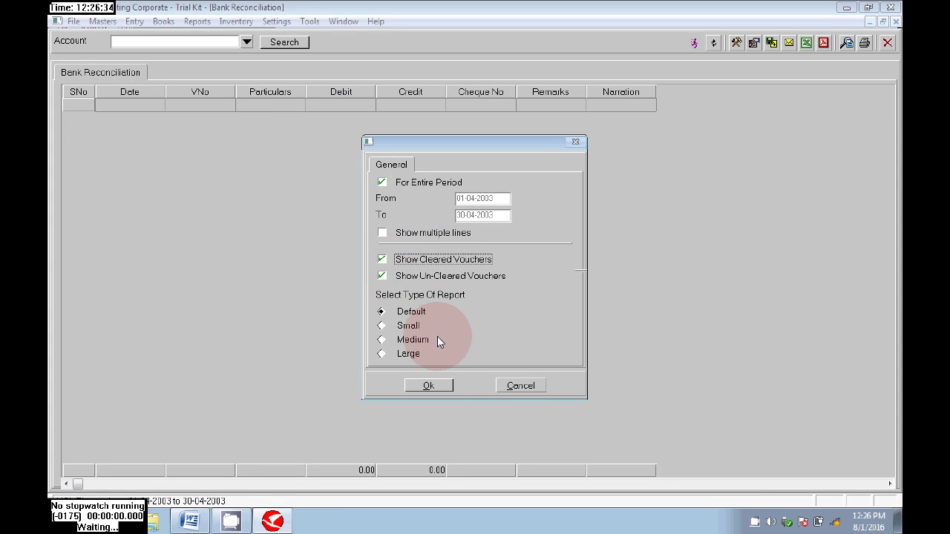
click(436, 388)
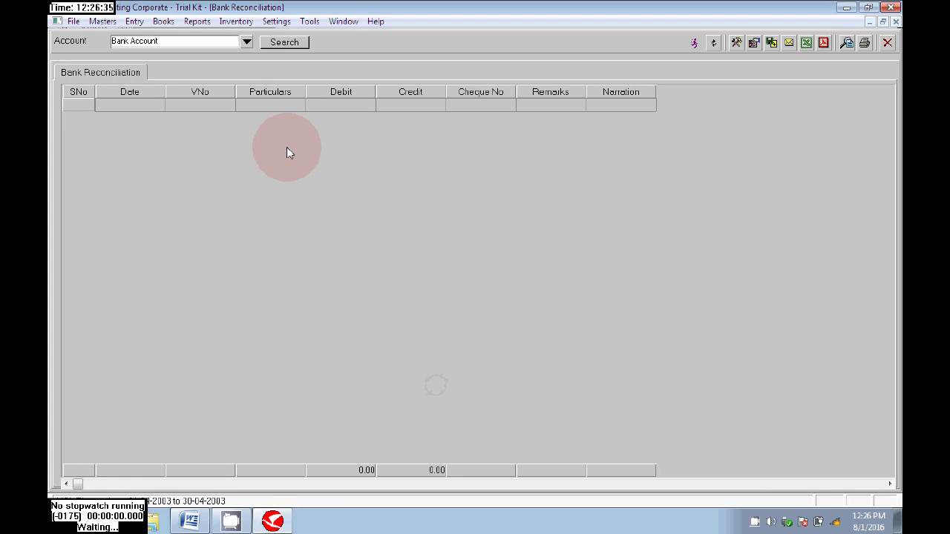
- List the bank reconciliation entries for the SBI a/c account
click(246, 42)
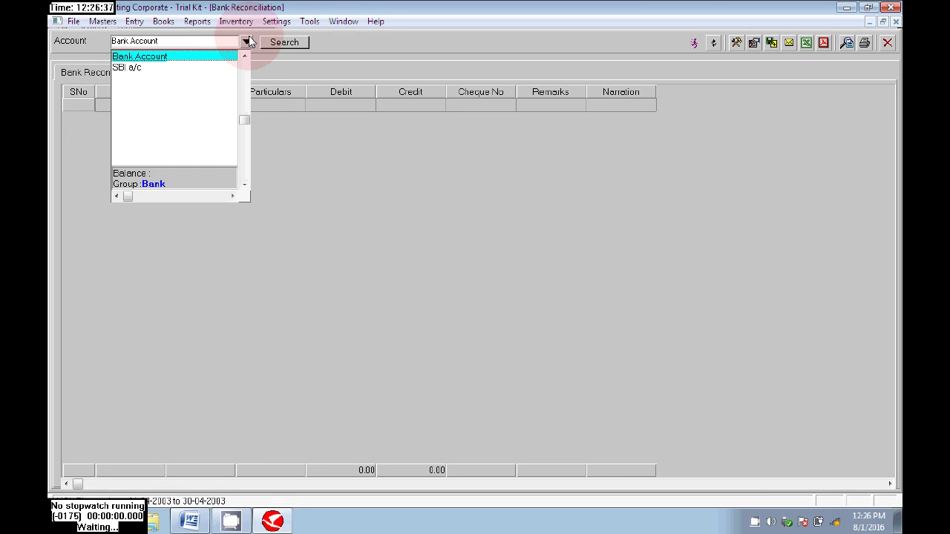
click(146, 67)
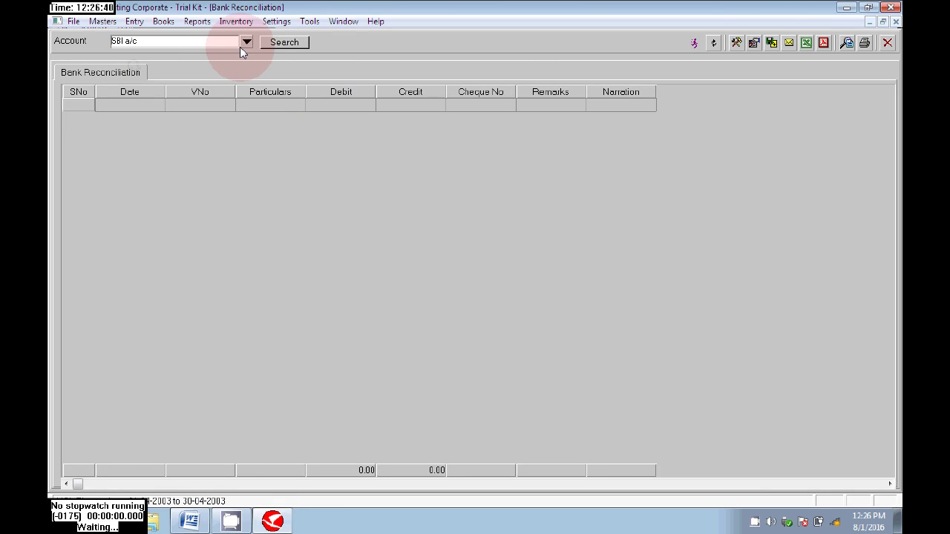
click(282, 43)
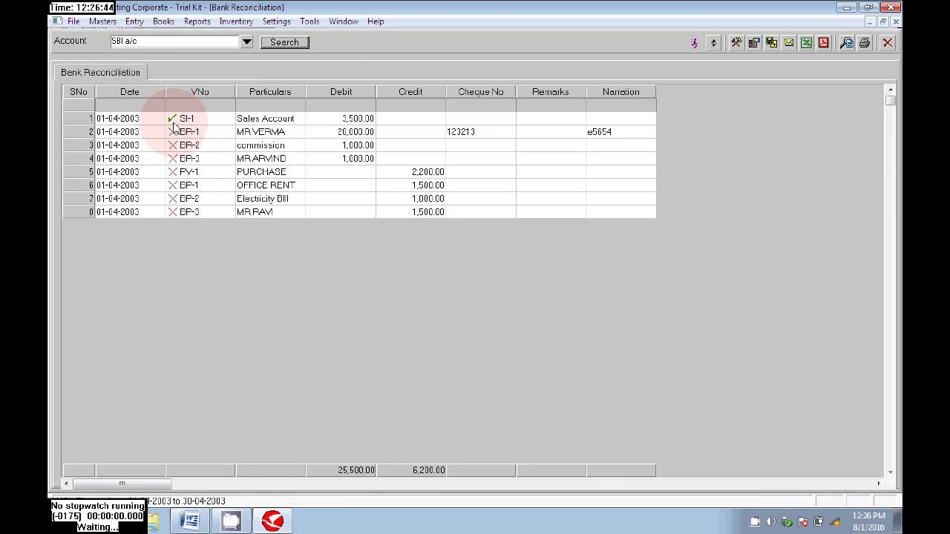
click(198, 134)
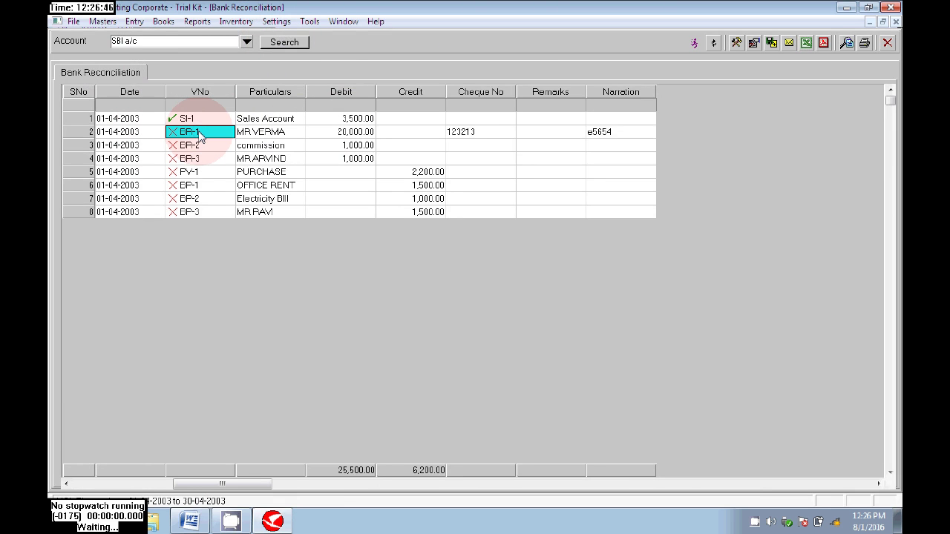
right_click(199, 133)
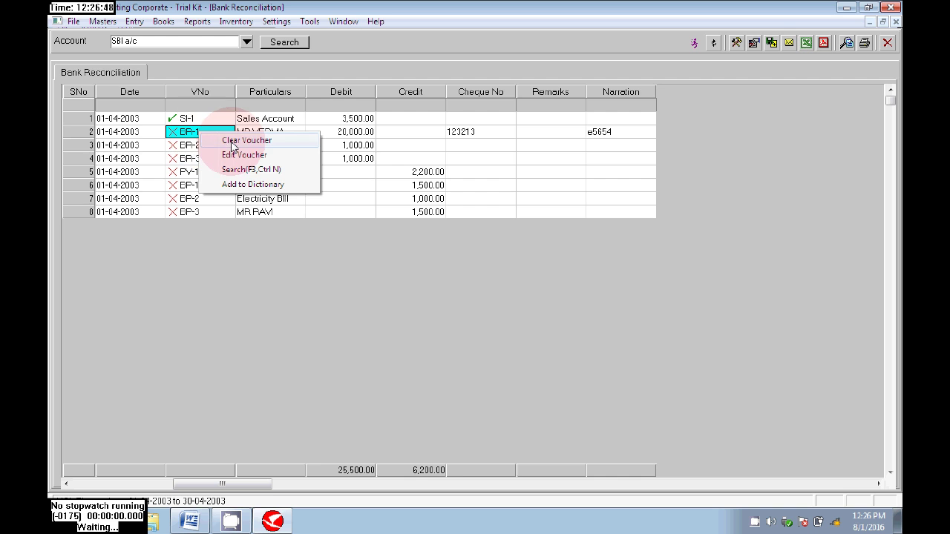
right_click(197, 146)
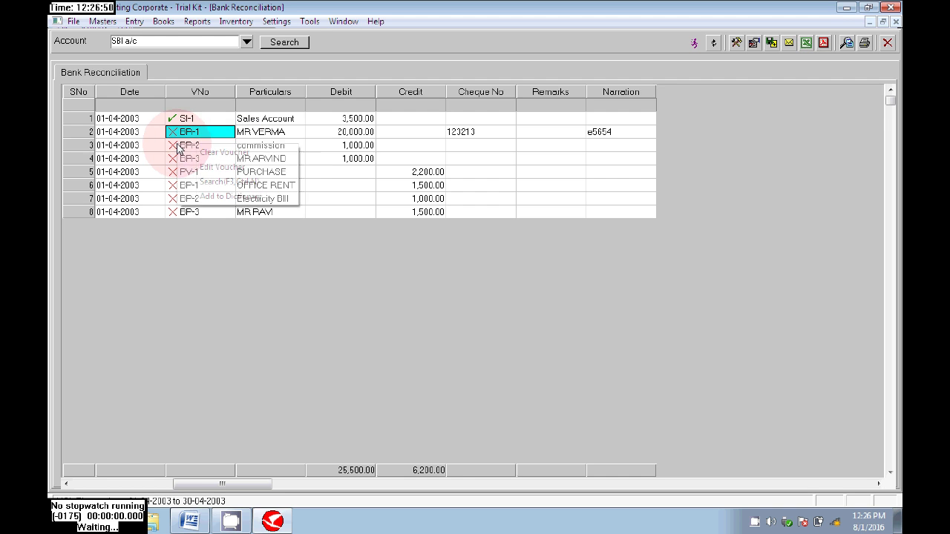
right_click(213, 121)
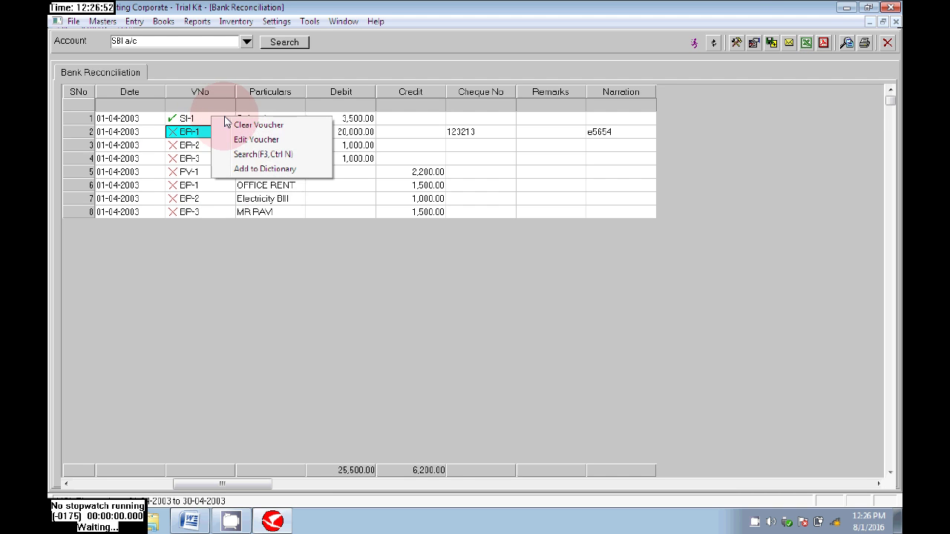
click(195, 121)
right_click(194, 120)
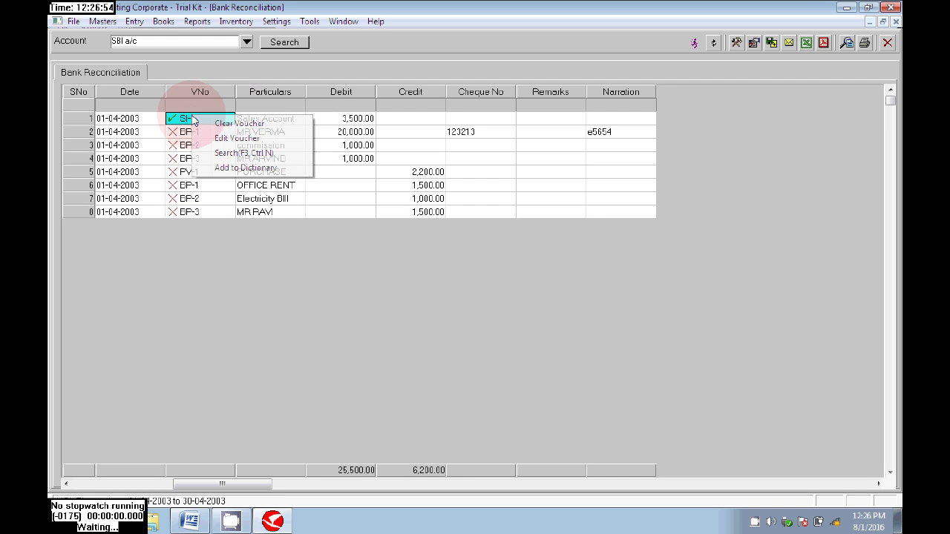
- Mark bank receipt voucher BR-1 for 20,000.00 as cleared through Voucher Clearing
click(184, 130)
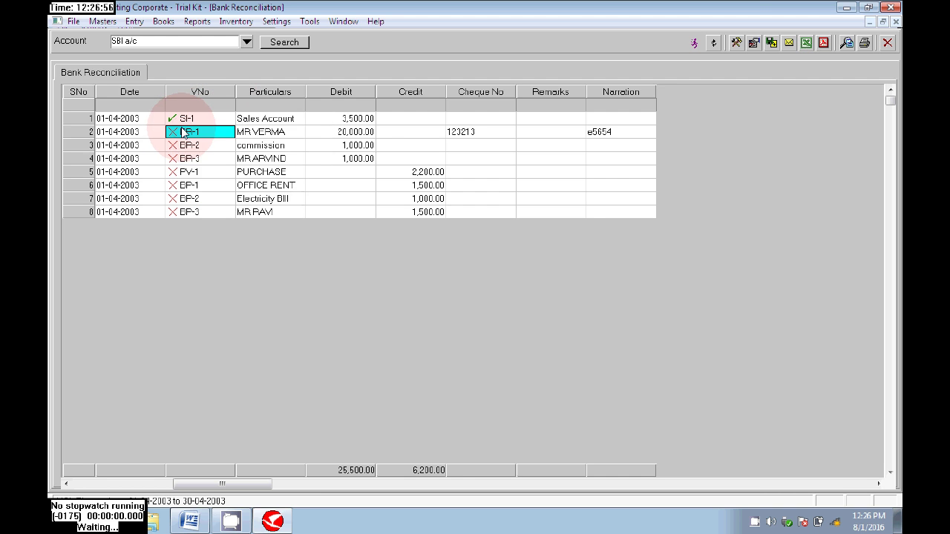
right_click(234, 136)
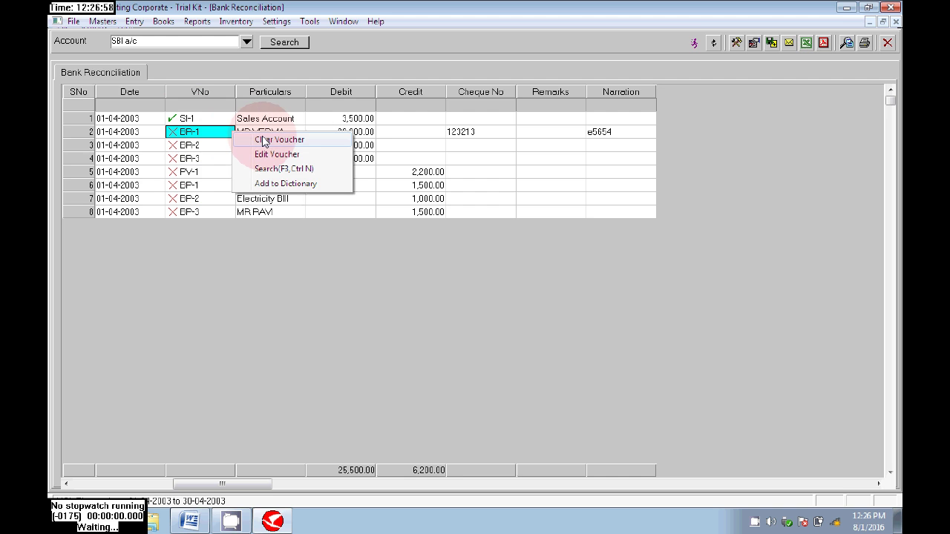
click(265, 140)
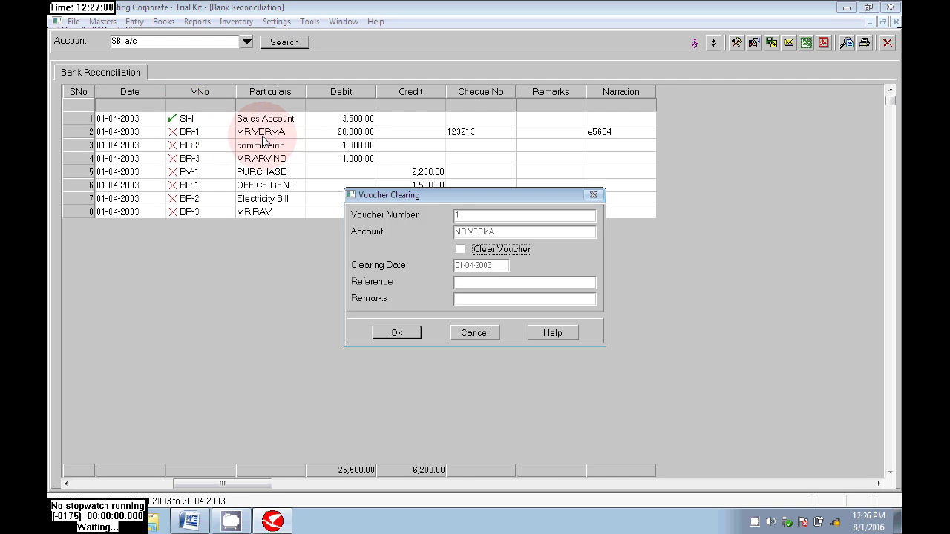
click(461, 249)
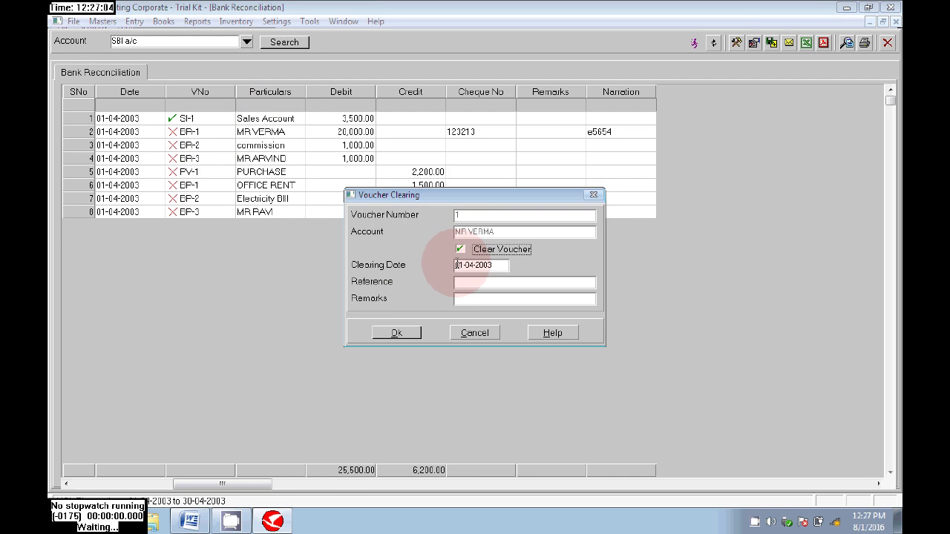
click(398, 334)
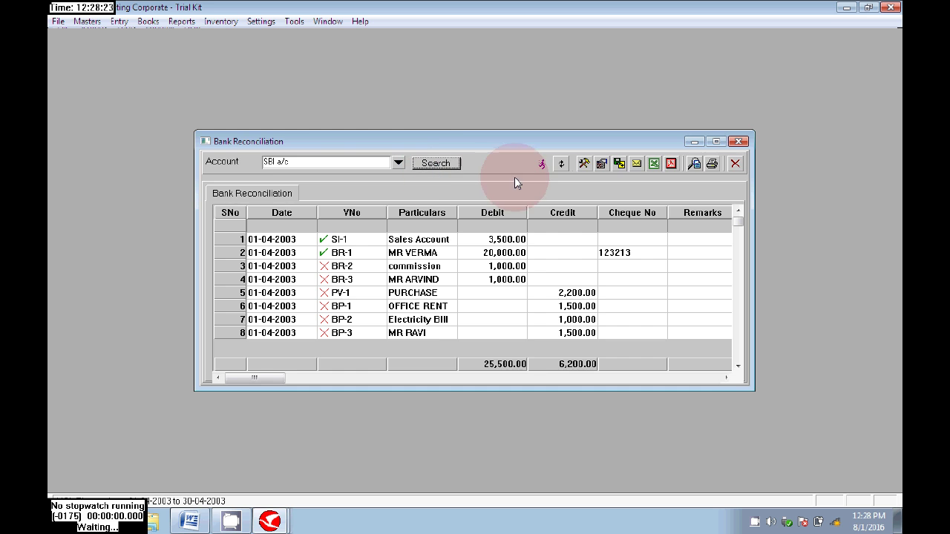
- Maximize the Bank Reconciliation window and clear the commission receipt voucher BR-2
click(716, 142)
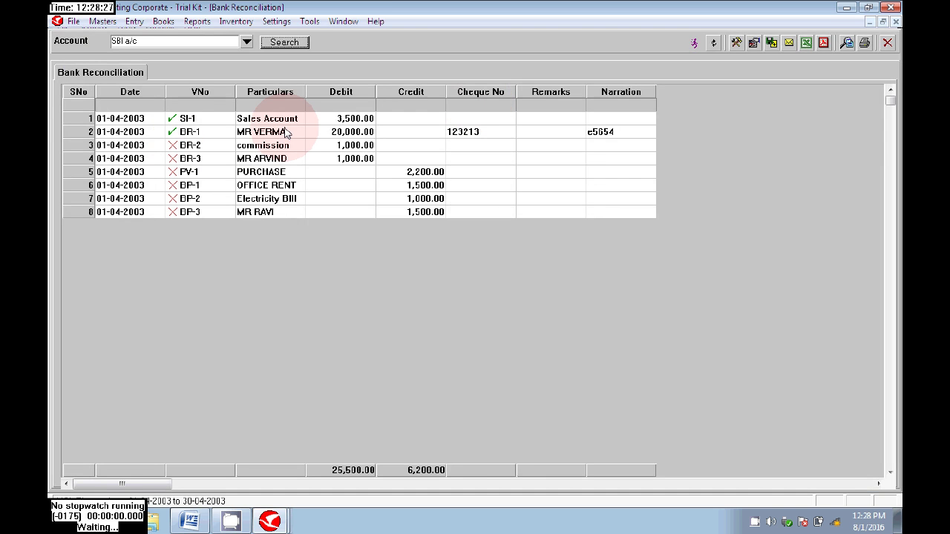
click(198, 147)
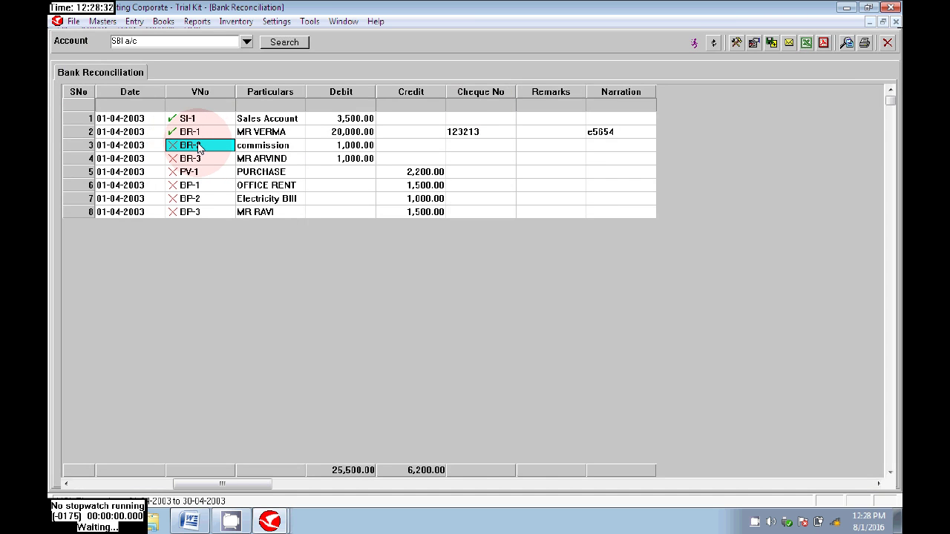
right_click(198, 146)
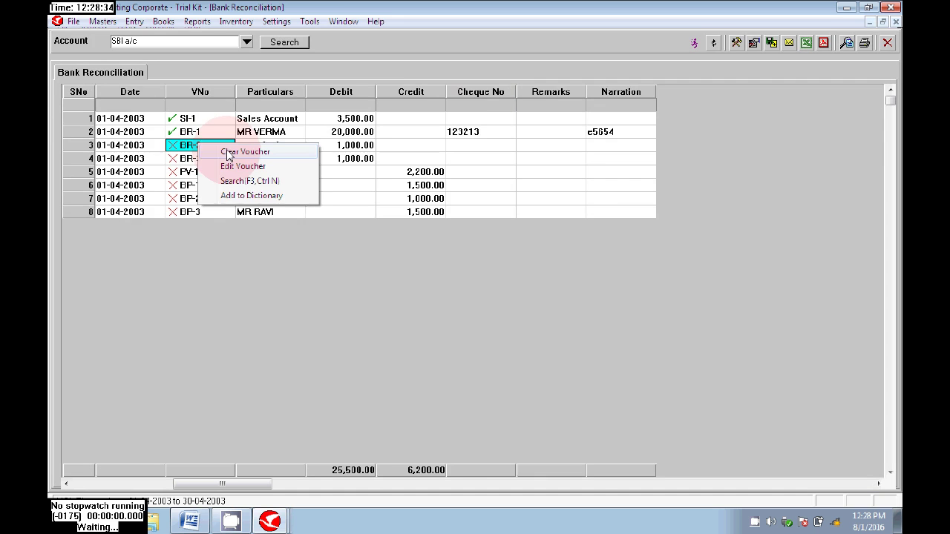
click(227, 155)
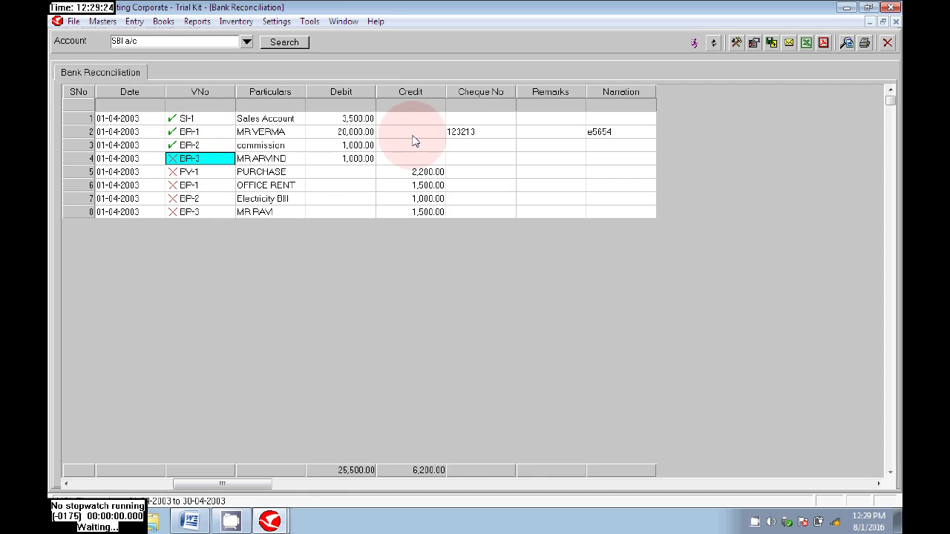
- Try to clear bank receipt voucher BR-3 for 1,000.00
right_click(213, 162)
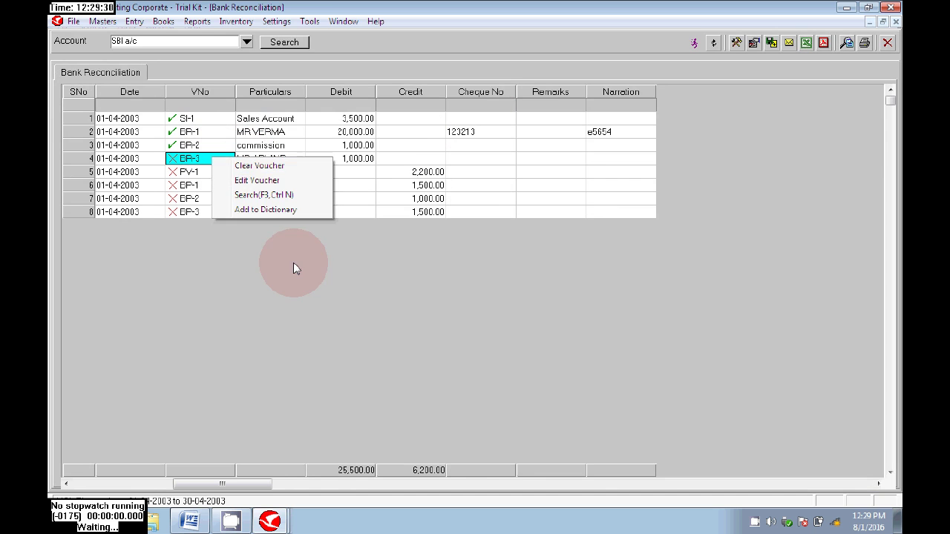
click(303, 291)
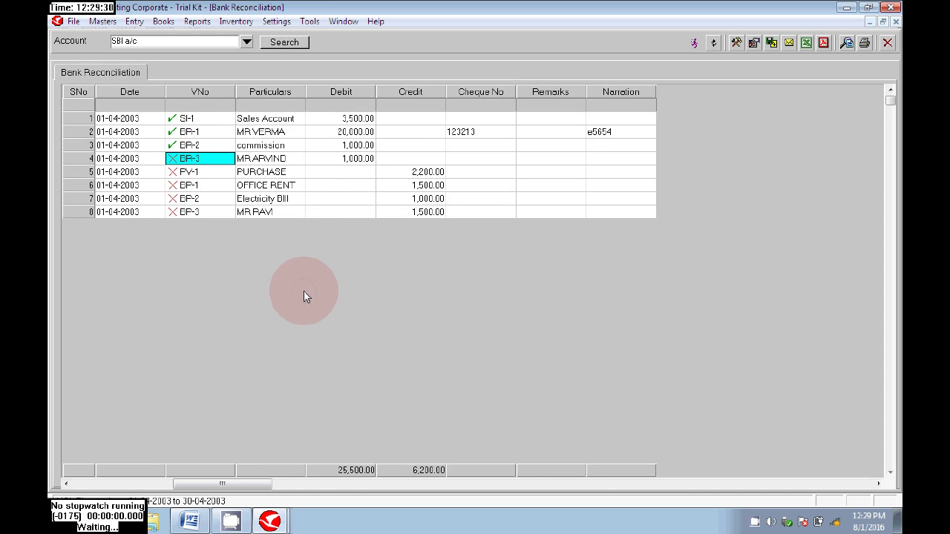
click(288, 166)
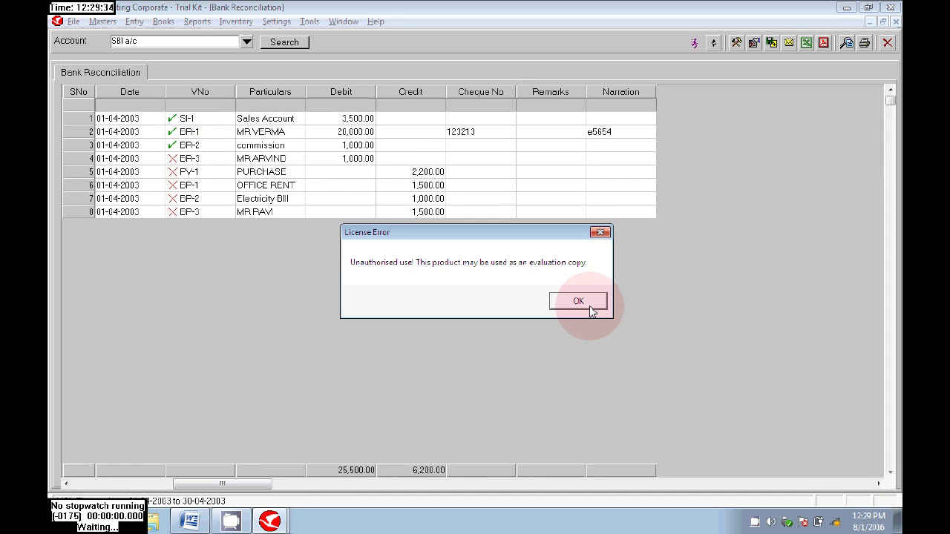
click(591, 306)
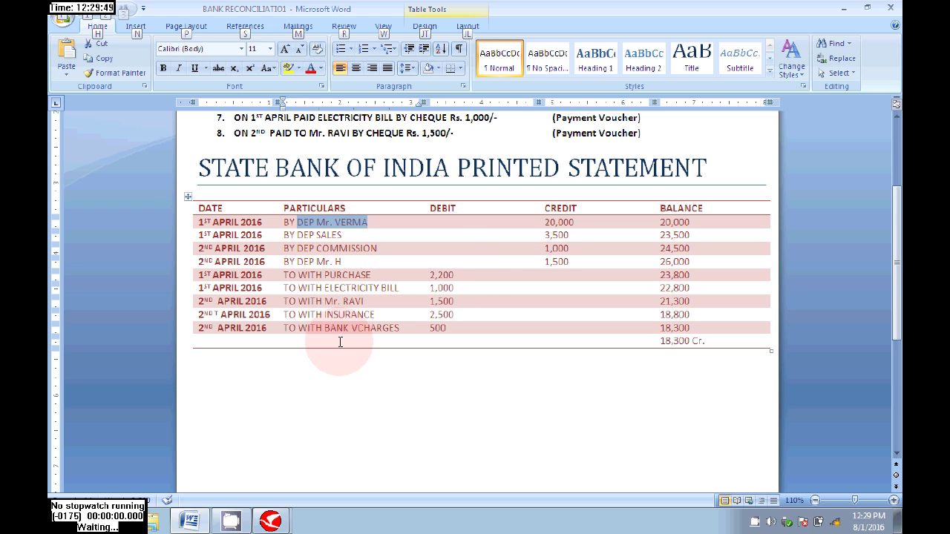
- Compare purchase voucher PV-1 with the printed State Bank of India statement in Word, highlighting the purchase withdrawal entry there
key(alt+Tab)
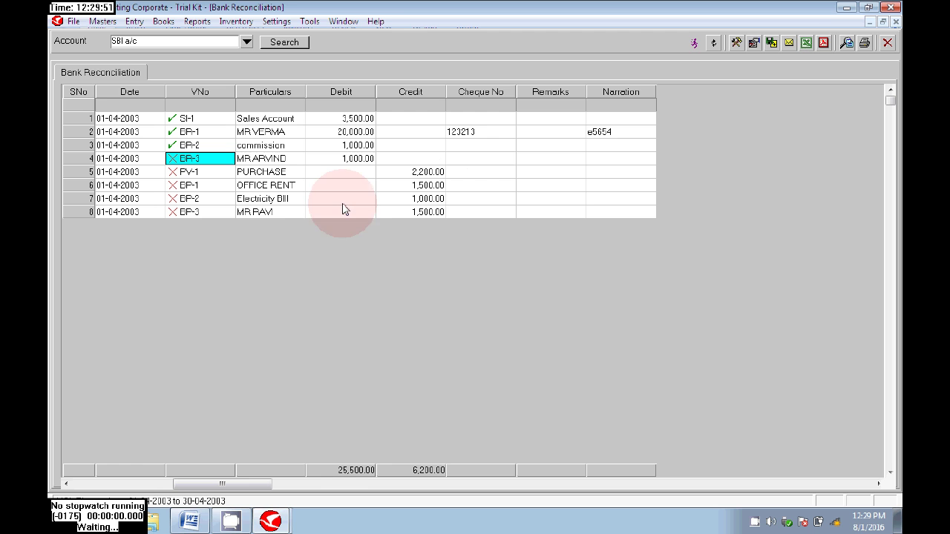
click(221, 175)
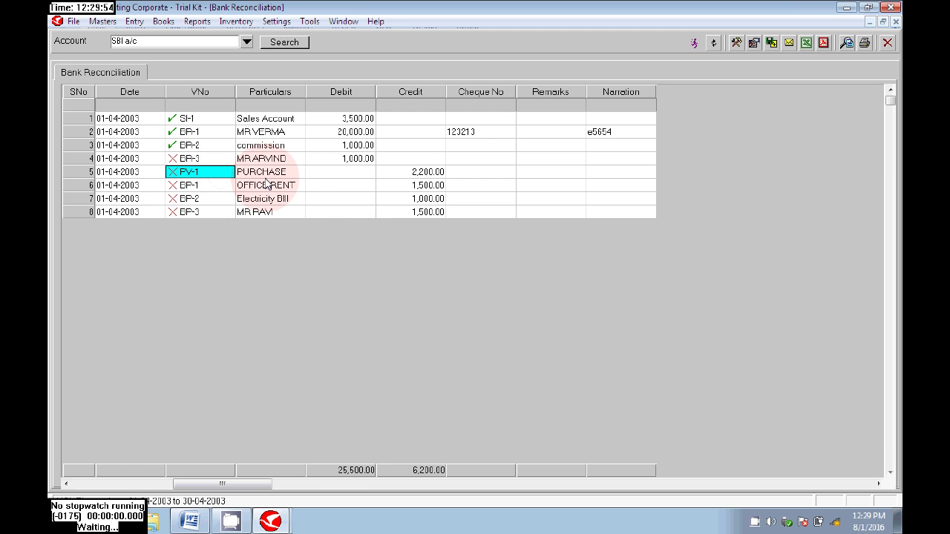
key(alt+Tab)
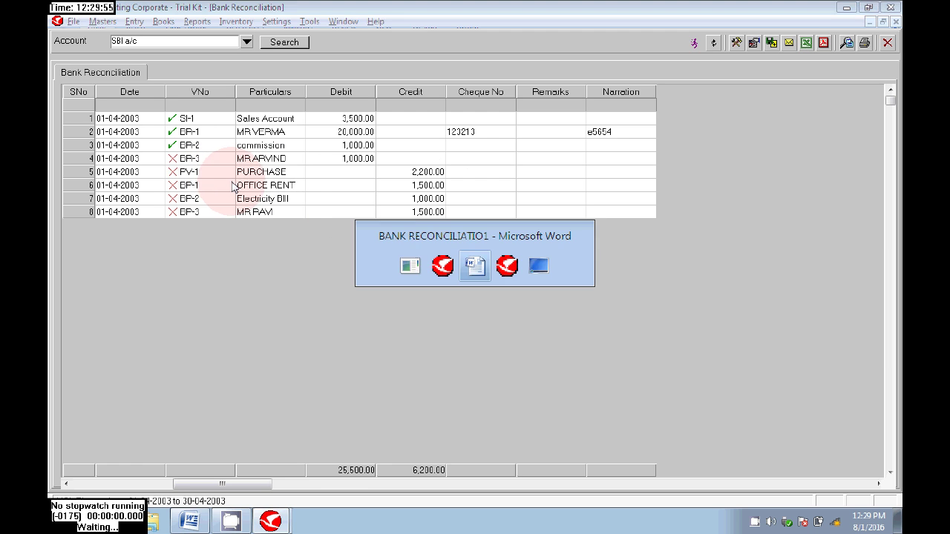
drag(366, 275, 283, 274)
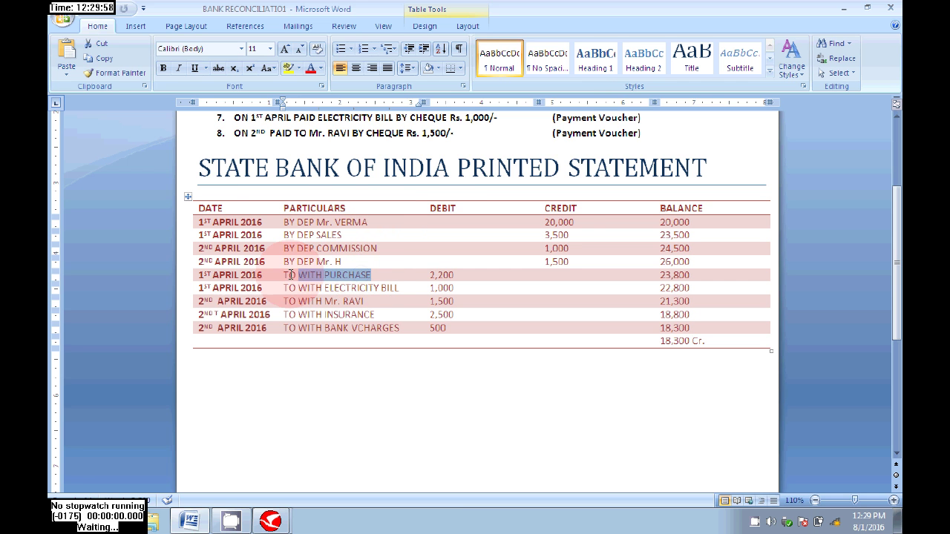
- Switch back to the accounting program, clear purchase voucher PV-1 for 2,200.00 and maximize the Bank Reconciliation window
key(alt+Tab)
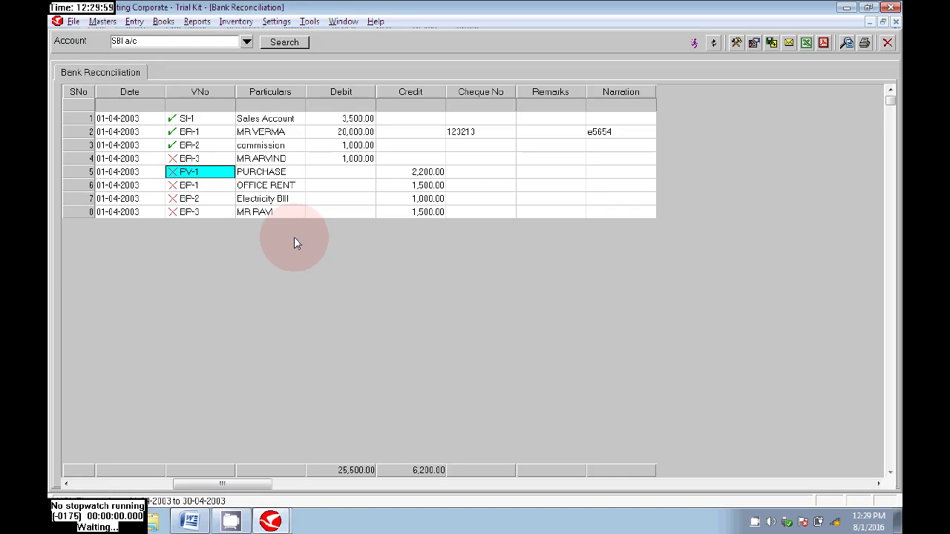
right_click(217, 173)
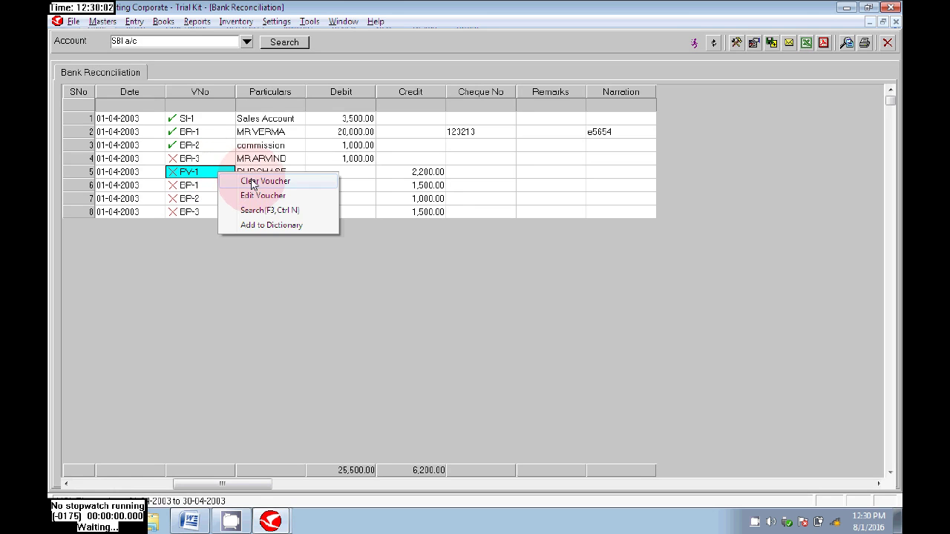
click(253, 184)
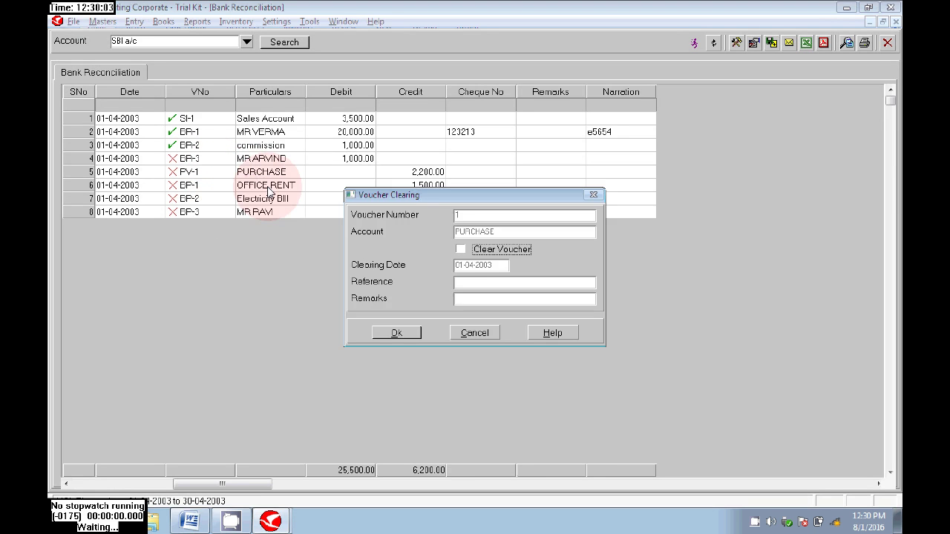
click(461, 250)
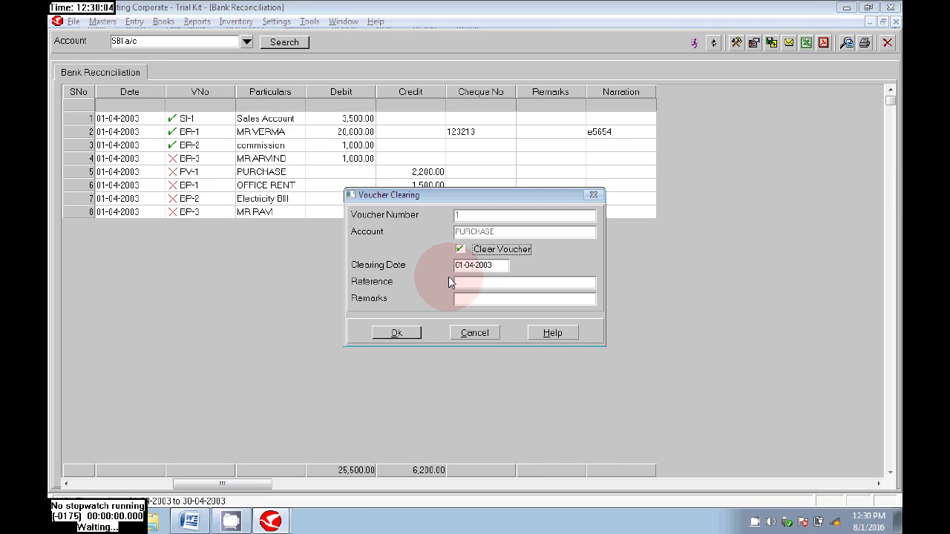
click(398, 334)
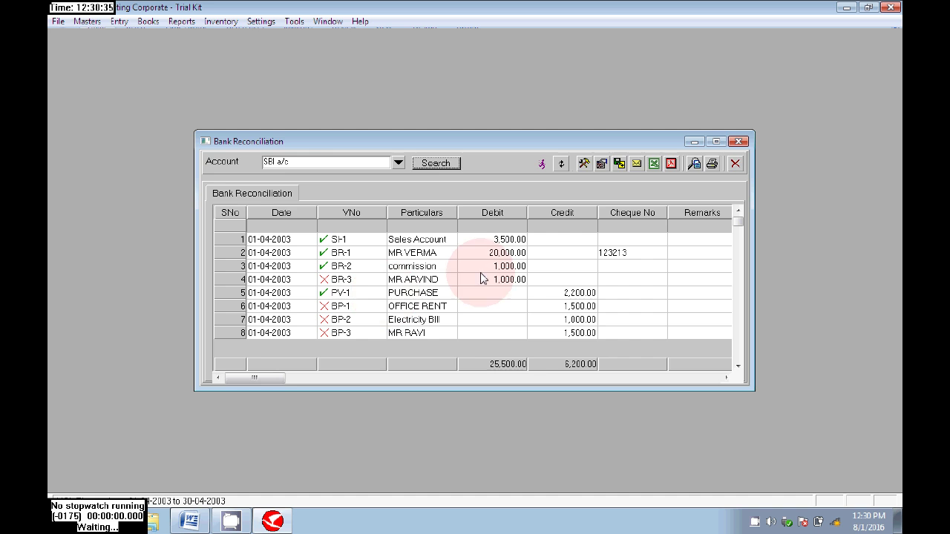
click(717, 142)
- Check office rent voucher BP-1 against the printed State Bank of India statement in Word
click(208, 186)
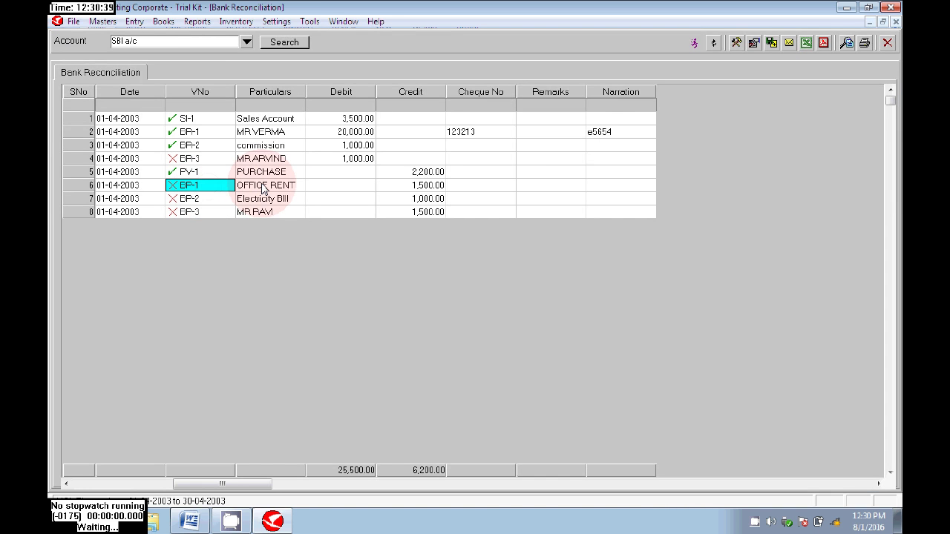
key(alt+Tab)
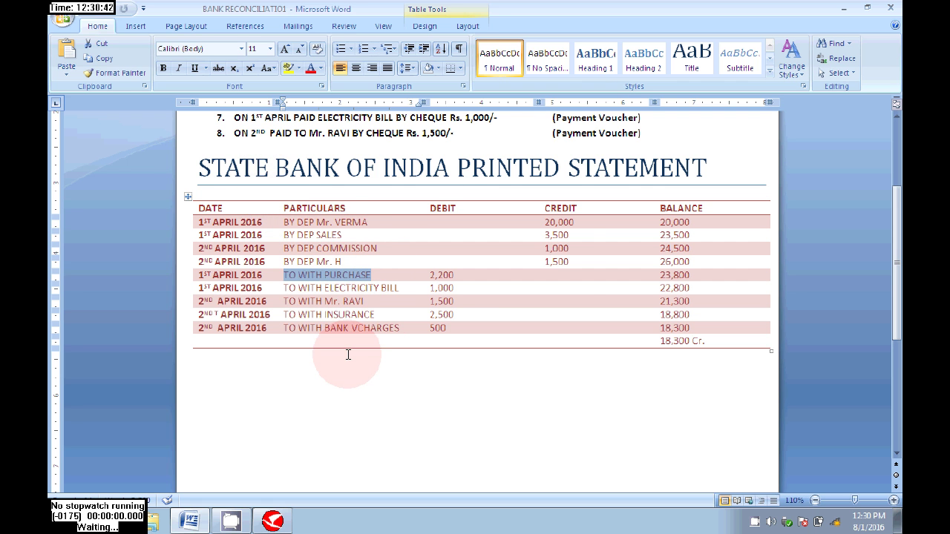
key(alt+Tab)
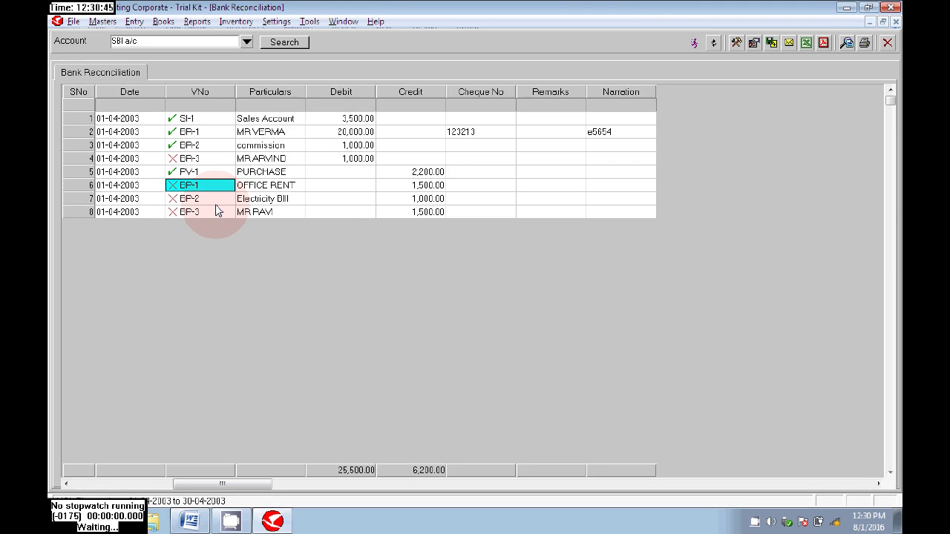
- Compare electricity bill voucher BP-2 with the printed statement in Word, selecting the matching withdrawal entry and its debit amount
click(191, 199)
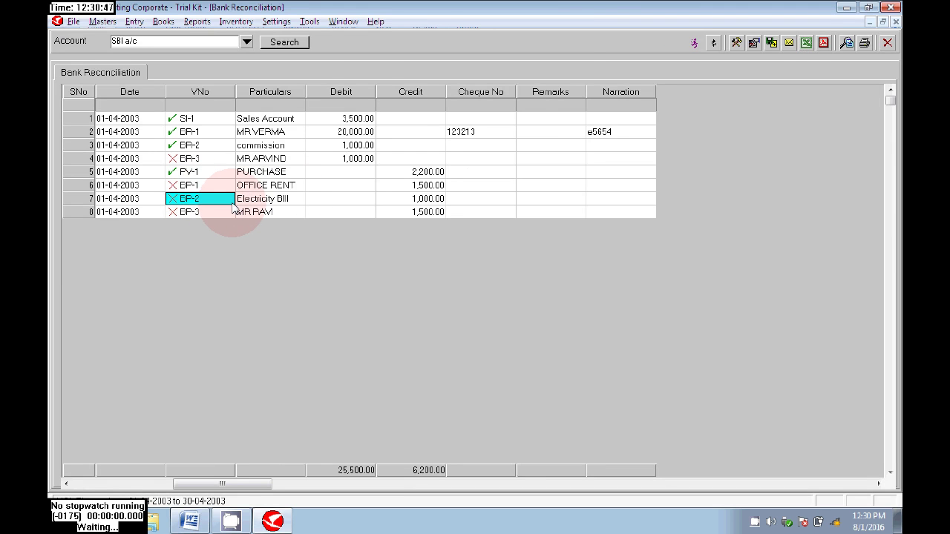
key(alt+Tab)
drag(401, 289, 326, 287)
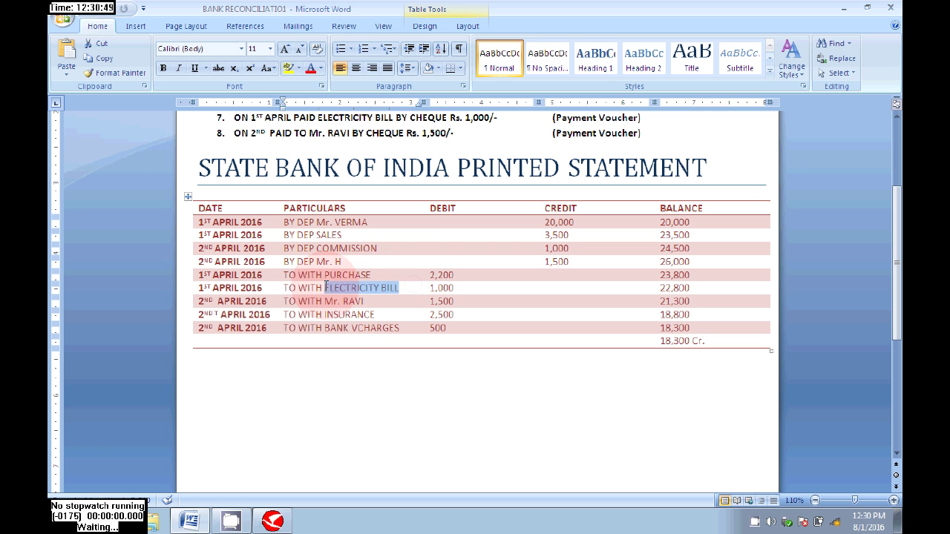
key(Tab)
- Return to Bank Reconciliation and mark electricity bill voucher BP-2 as cleared
key(alt+Tab)
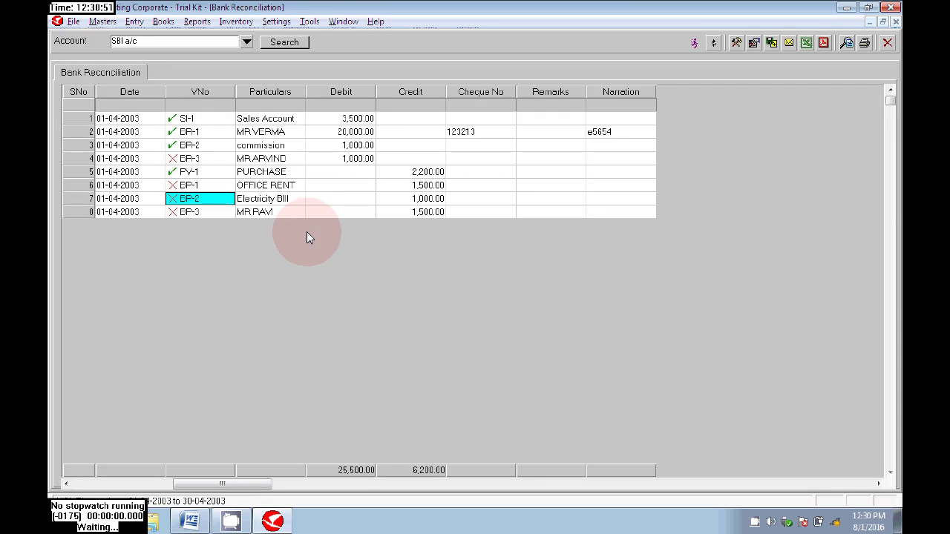
right_click(221, 198)
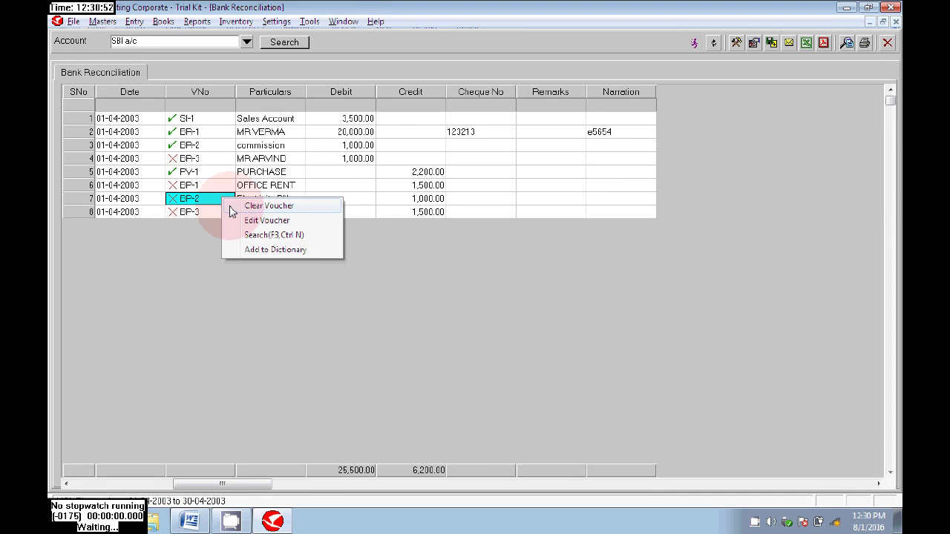
click(269, 207)
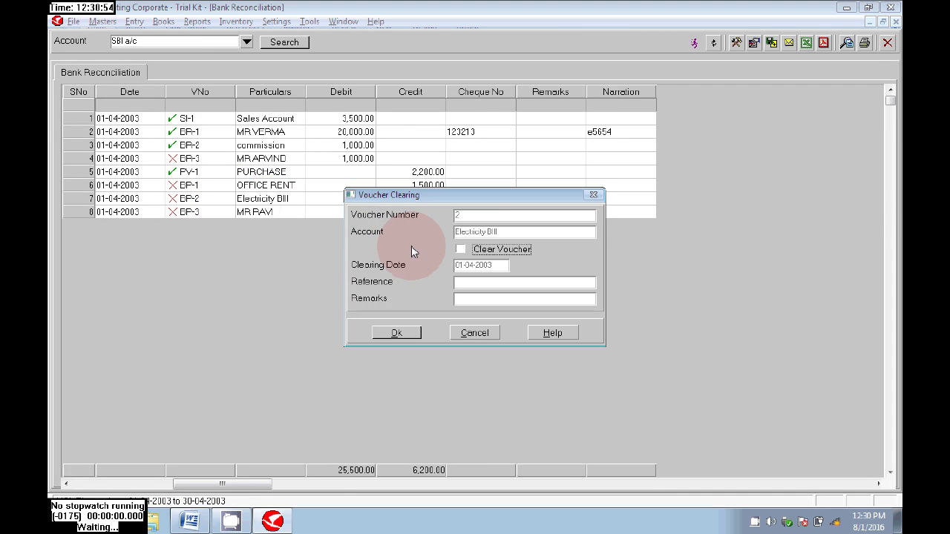
click(461, 250)
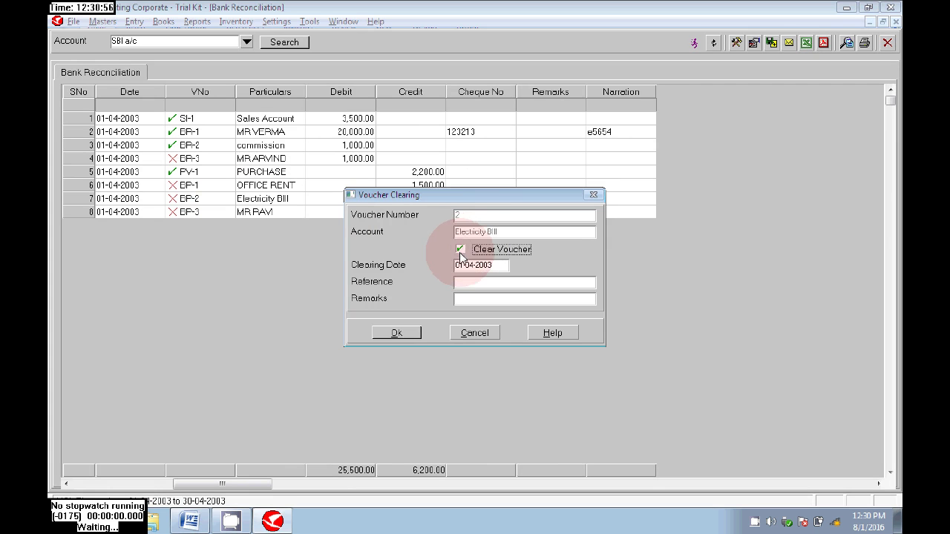
click(397, 333)
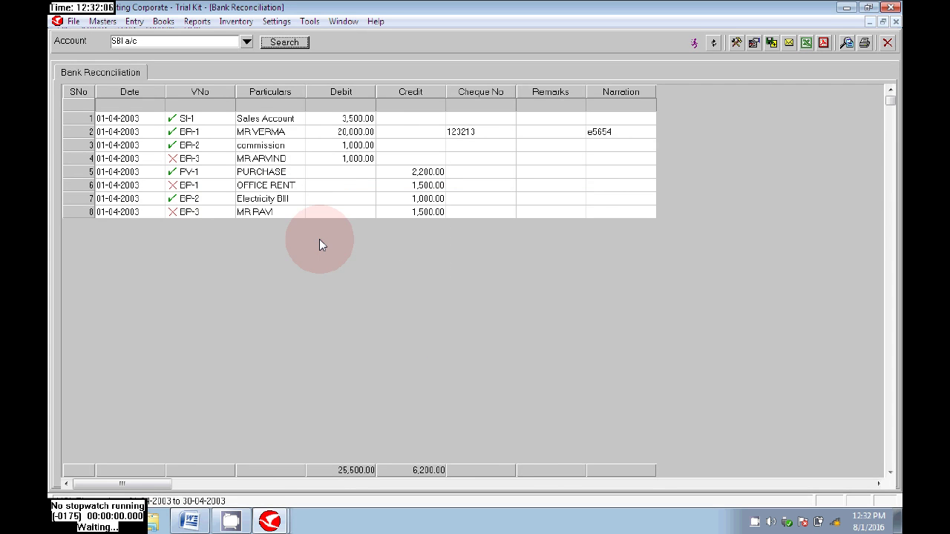
- Compare payment voucher BP-3 for 1,500.00 with the printed statement in Word, selecting the matching withdrawal entry
click(261, 212)
click(190, 214)
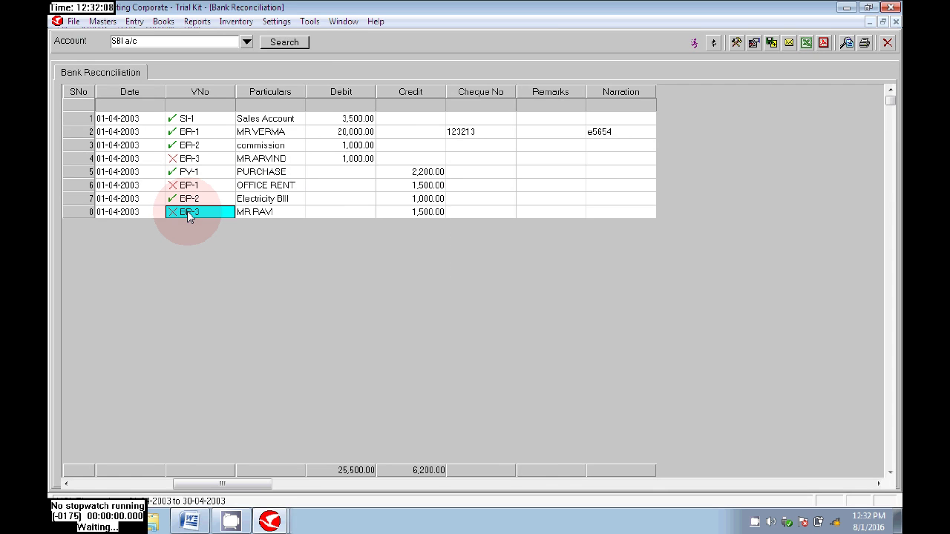
double_click(190, 214)
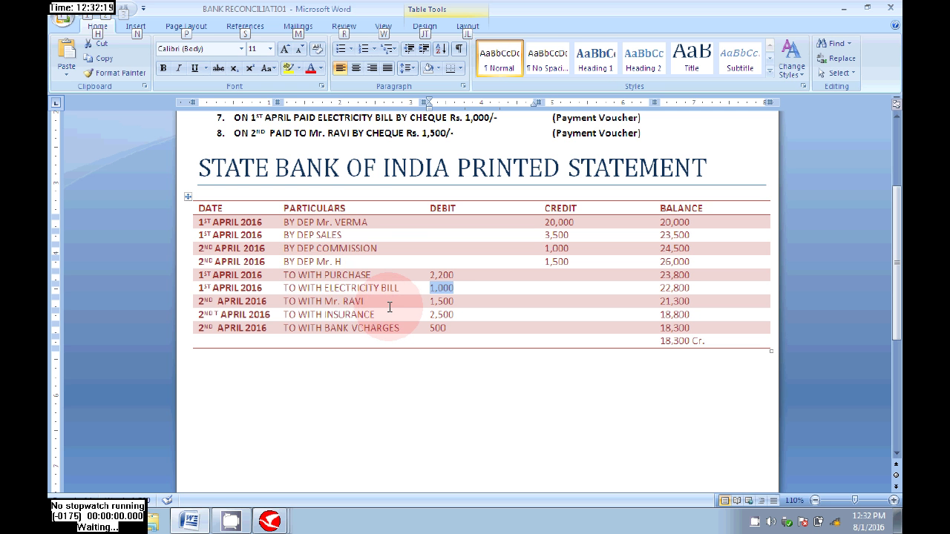
drag(388, 303, 307, 303)
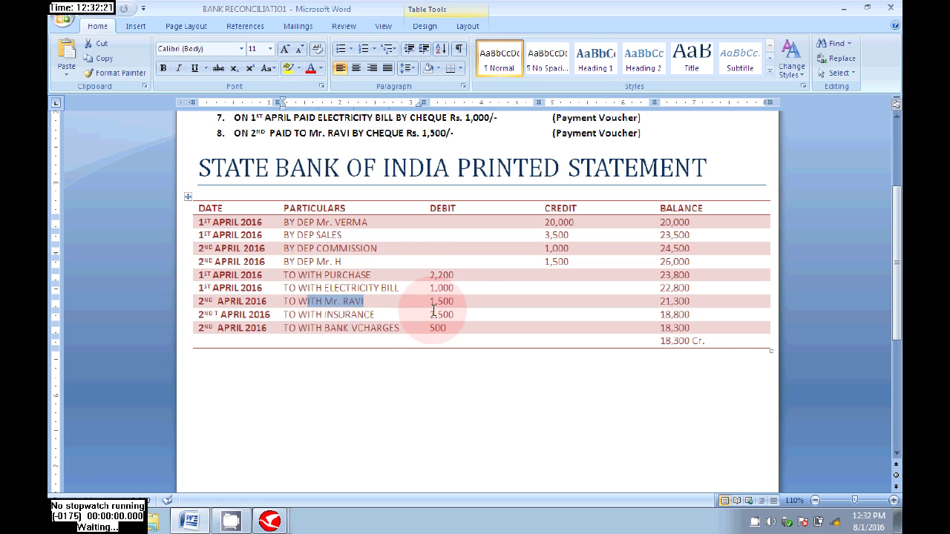
- Return to Bank Reconciliation and mark payment voucher BP-3 for 1,500.00 as cleared
key(alt+Tab)
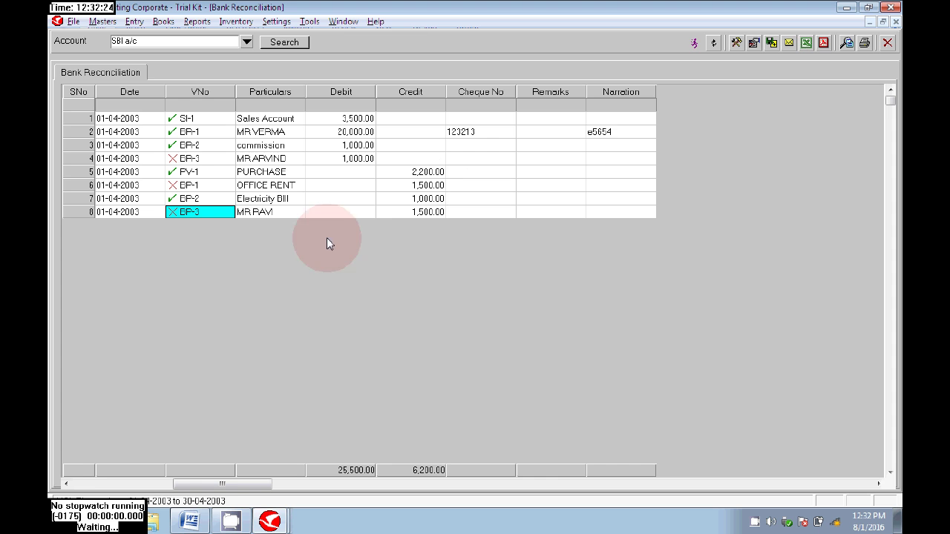
right_click(210, 213)
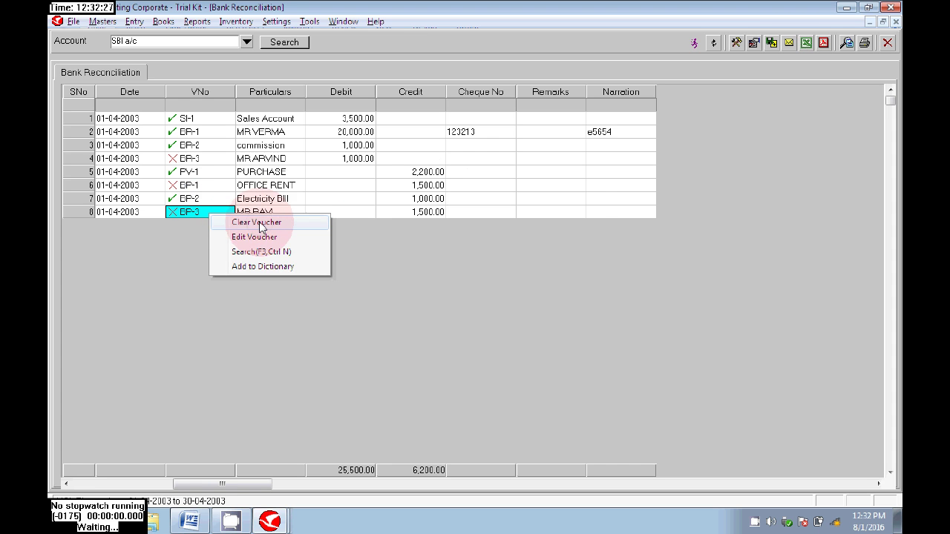
click(249, 222)
click(501, 251)
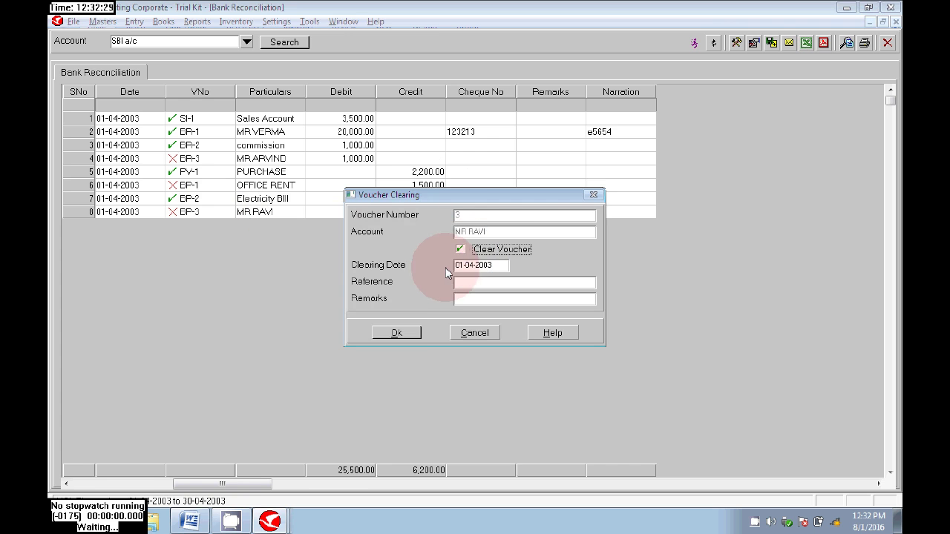
click(397, 334)
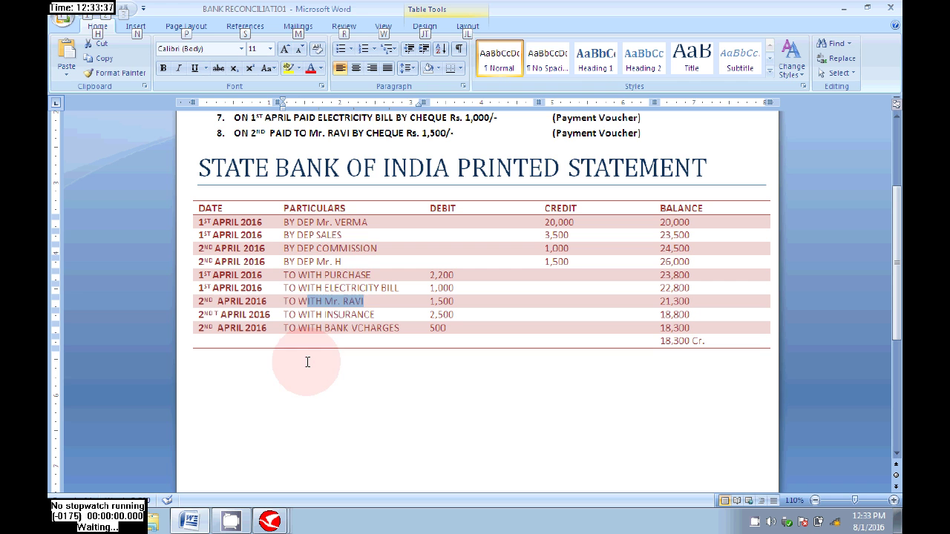
- In the Word statement, color the particulars of the 1,500 deposit, insurance and bank charges entries black
drag(338, 262, 283, 261)
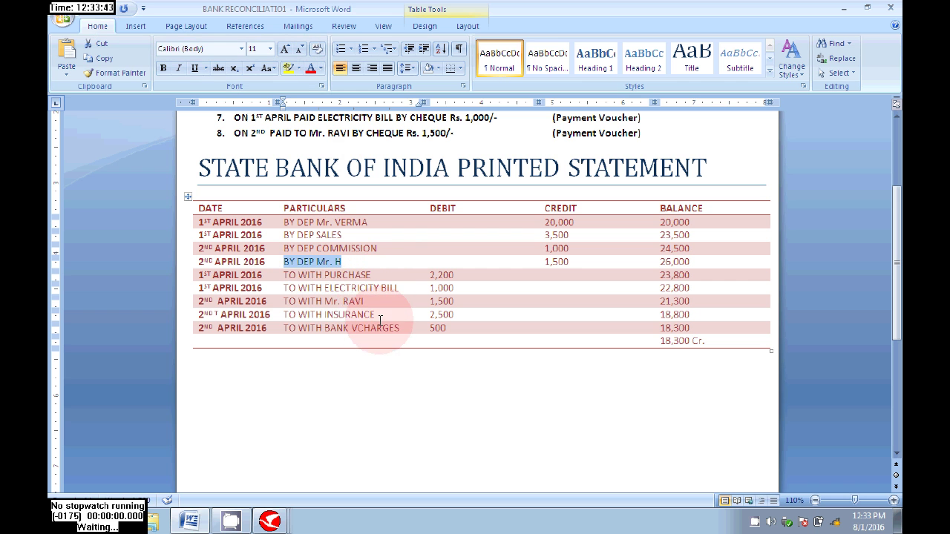
drag(381, 315, 283, 315)
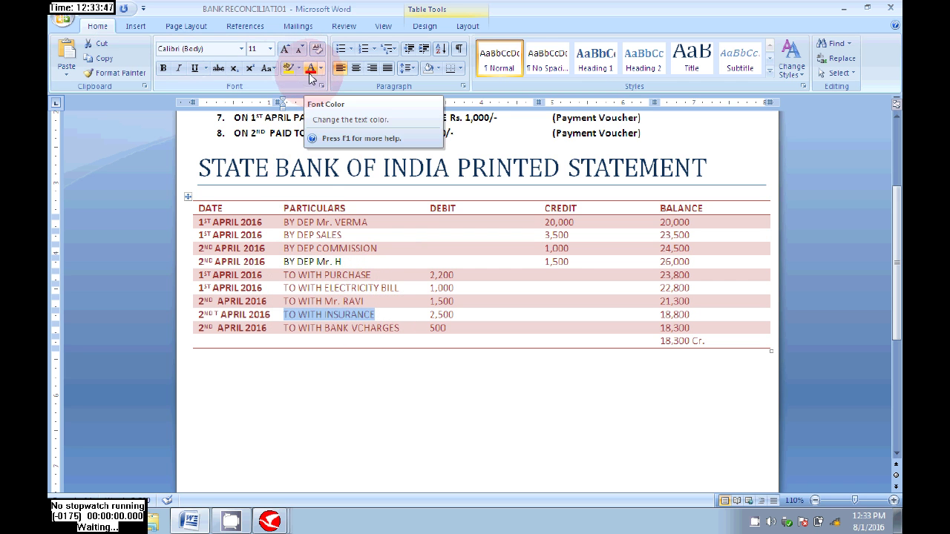
drag(400, 329, 282, 331)
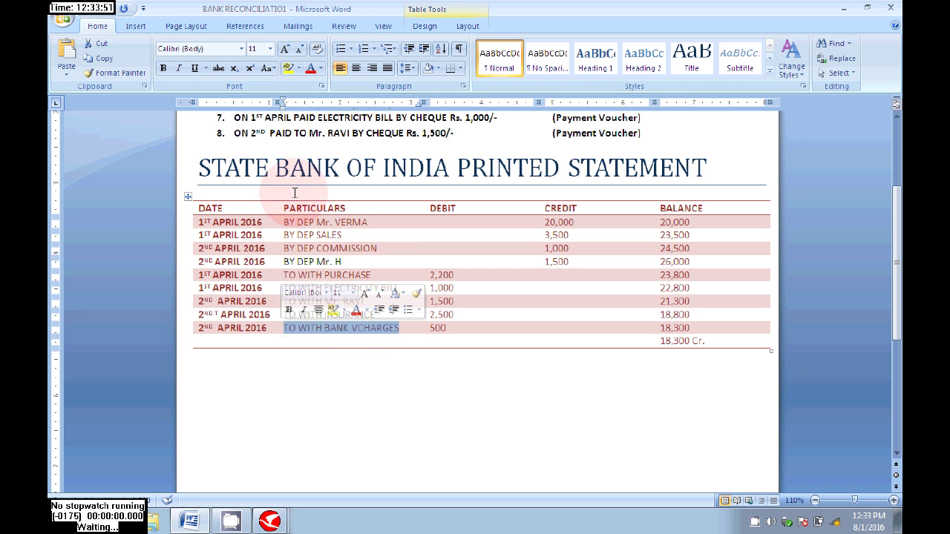
click(311, 69)
click(409, 361)
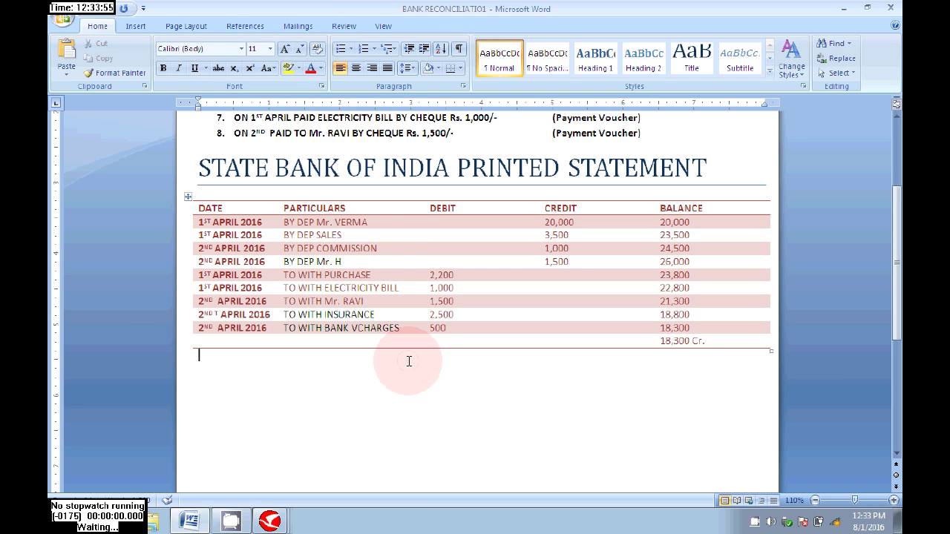
click(402, 327)
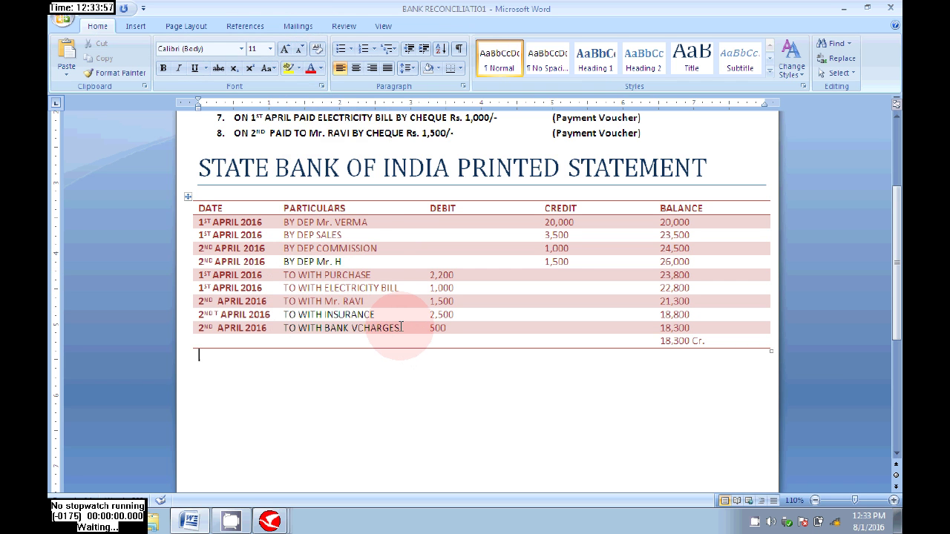
- Add the note "addd to receipts" after the 1,500 deposit entry's particulars and highlight the note in yellow
click(340, 260)
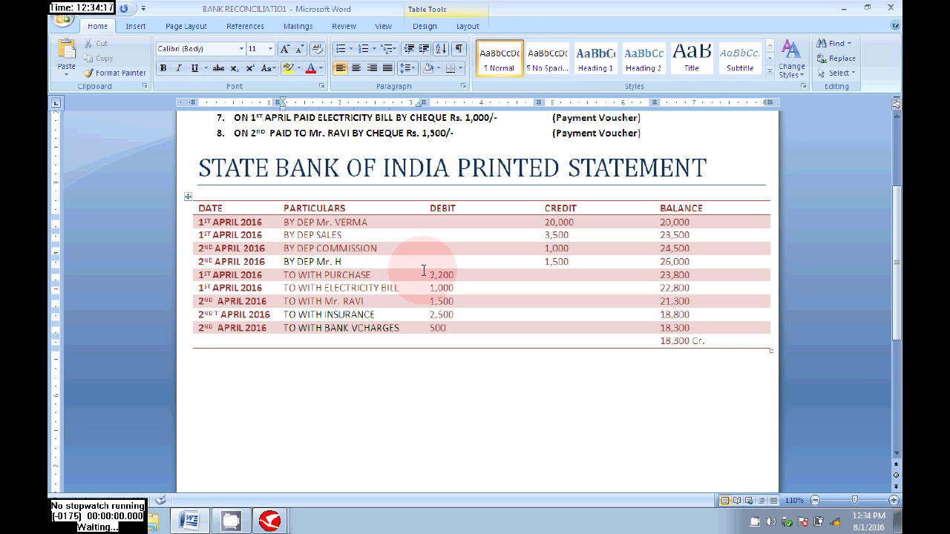
text(a)
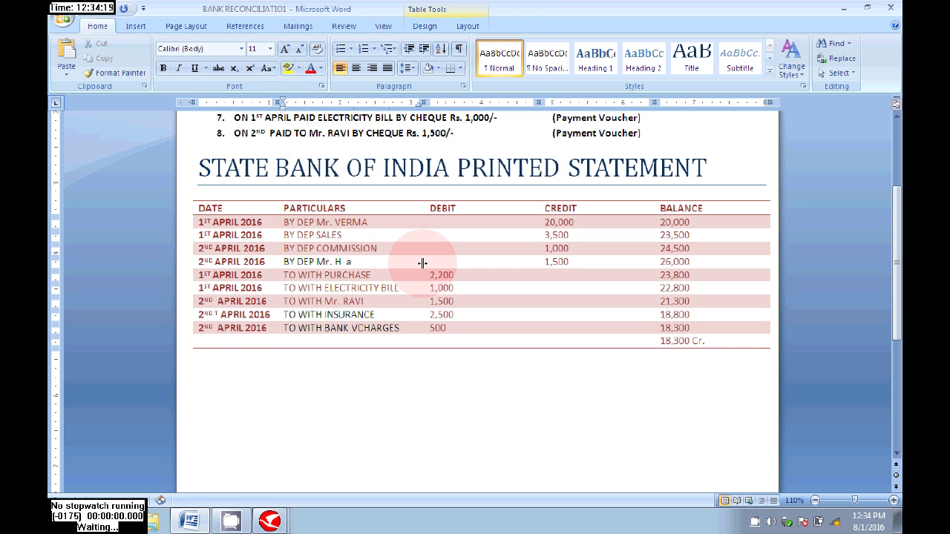
text(ddd to receipts)
key(alt+a)
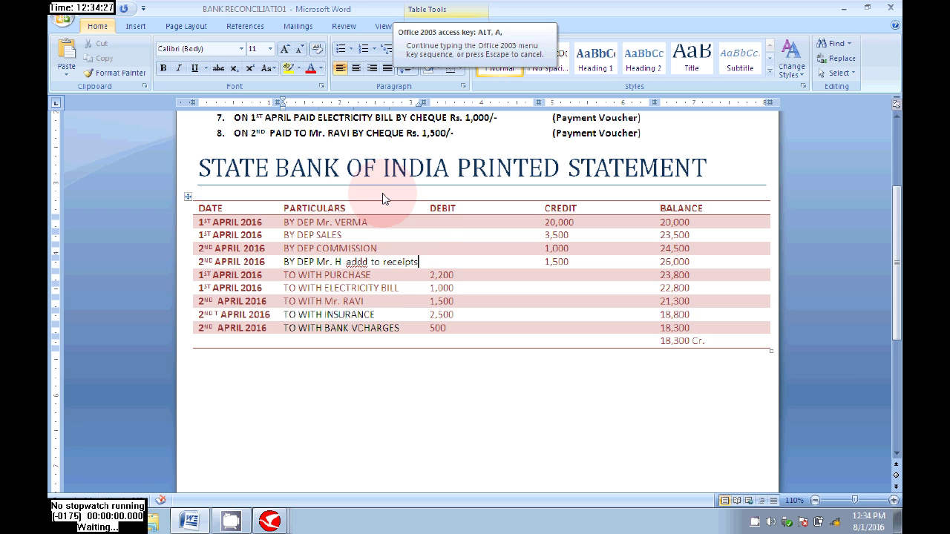
drag(420, 262, 359, 260)
click(288, 68)
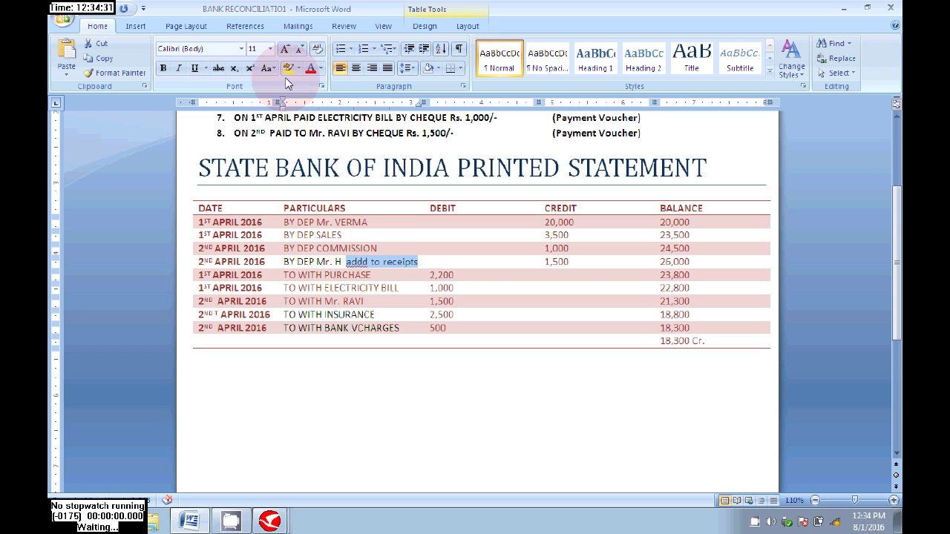
click(385, 246)
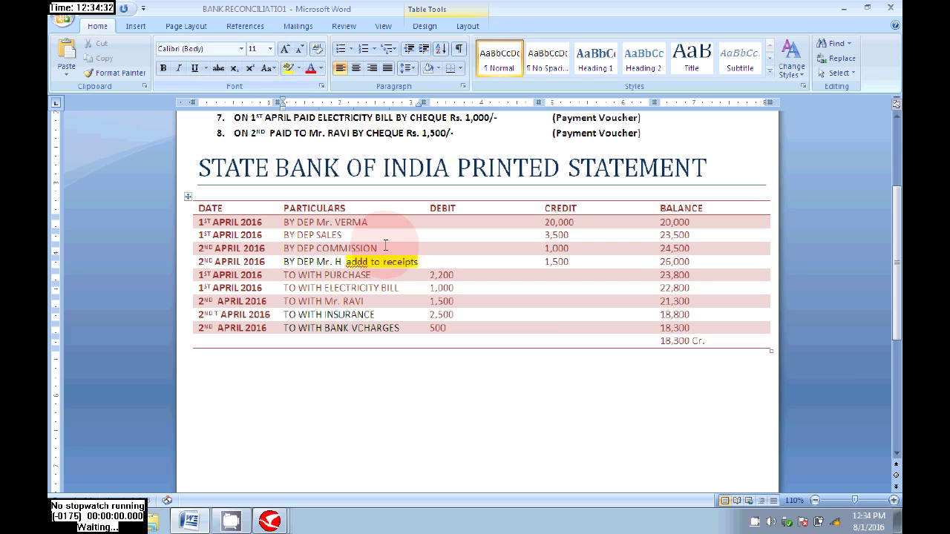
- Add the note "add to paymnets" after the insurance entry's particulars and highlight the note in yellow
click(396, 316)
text(addd)
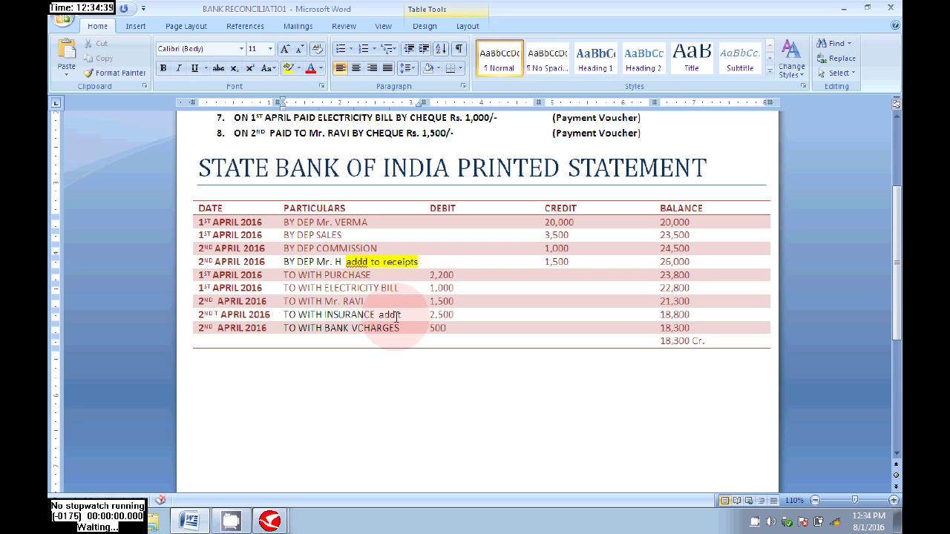
text( to paymnets)
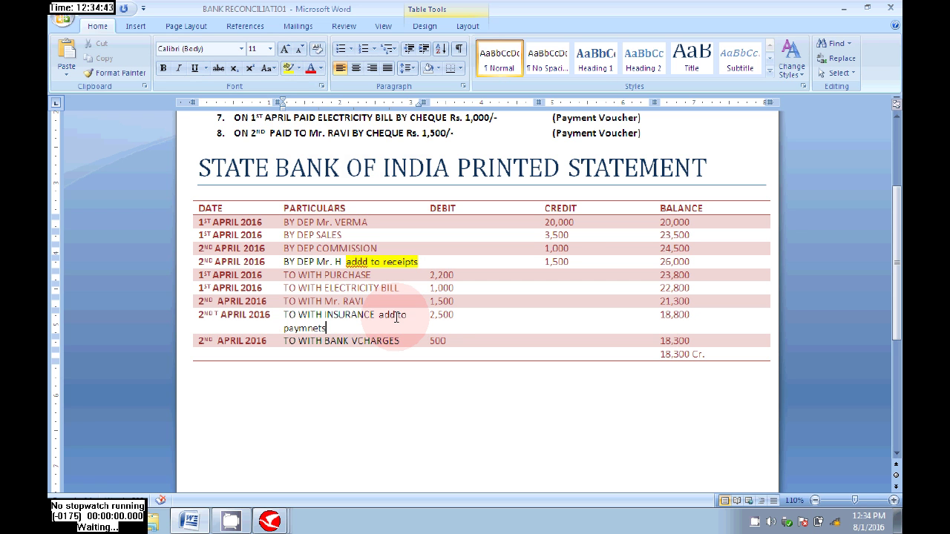
key(ctrl+shift+Left)
key(shift+Left)
key(shift+Left)
key(shift+Left)
key(shift+Left)
key(shift+Left)
key(shift+Left)
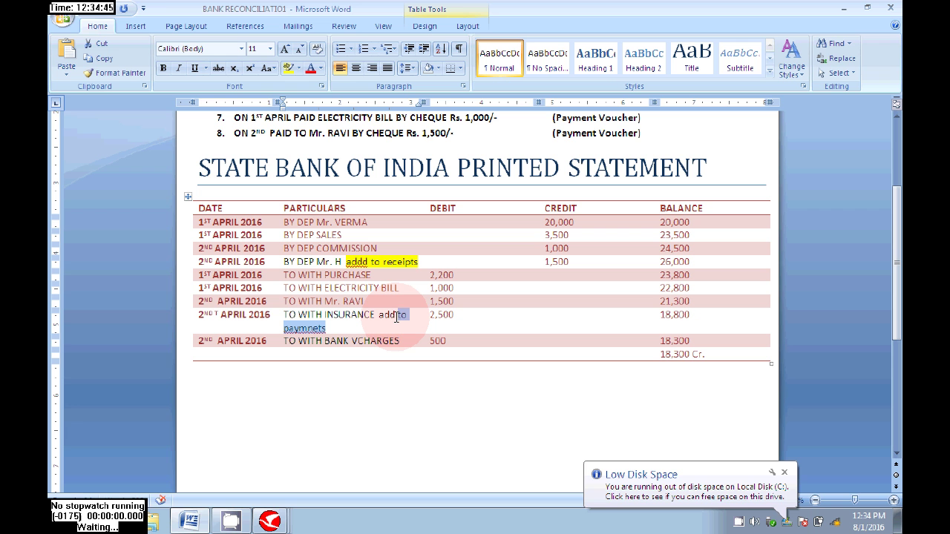
key(shift+Left)
- Copy the highlighted payments note to the end of the bank charges entry's particulars
key(ctrl+c)
click(401, 341)
key(ctrl+v)
- Switch to the accounting program and start a bank receipt dated 01-04-2003 for SBI a/c, choosing the depositor's account in the first row
key(alt)
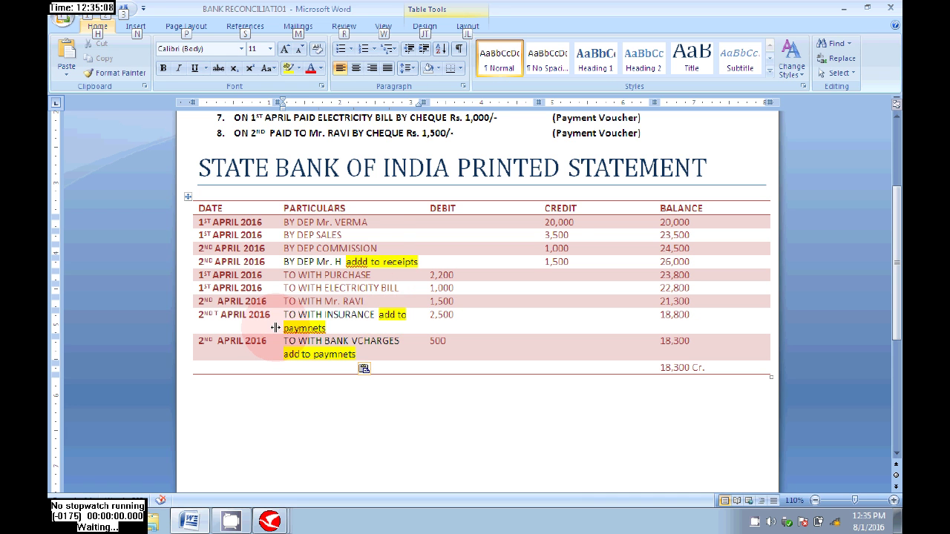
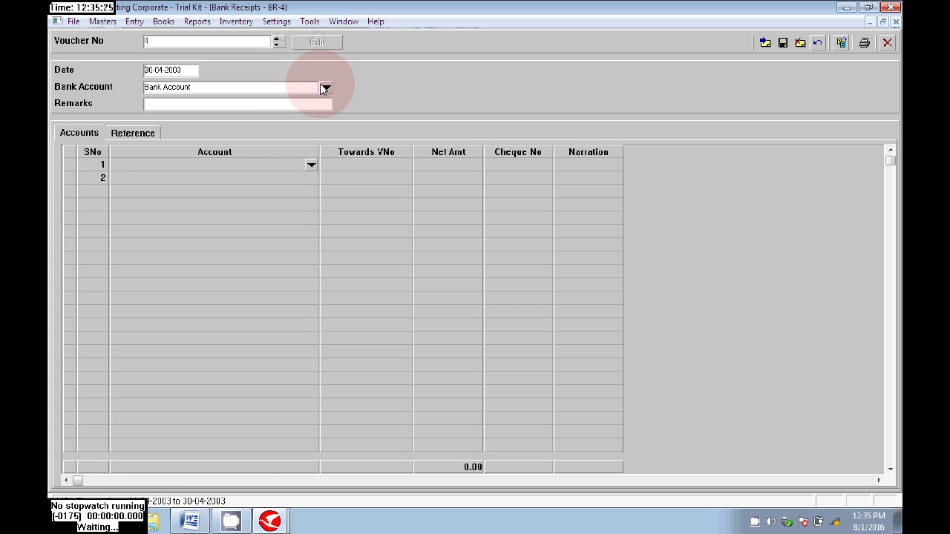
click(283, 87)
text(s)
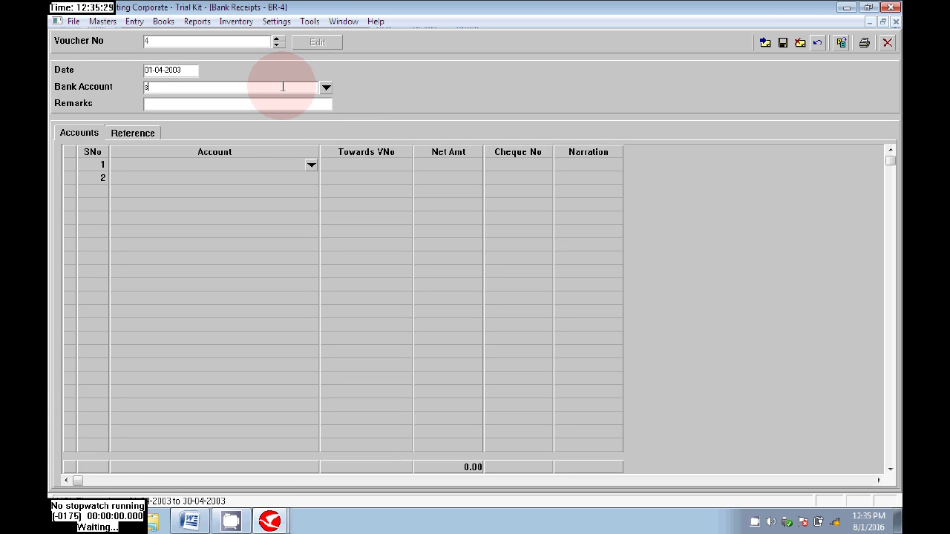
key(Return)
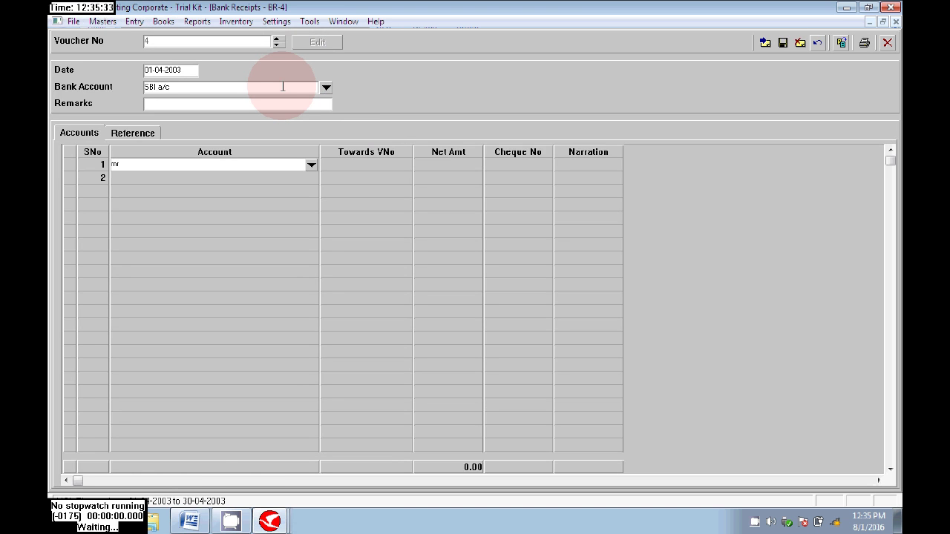
key(Return)
key(Return)
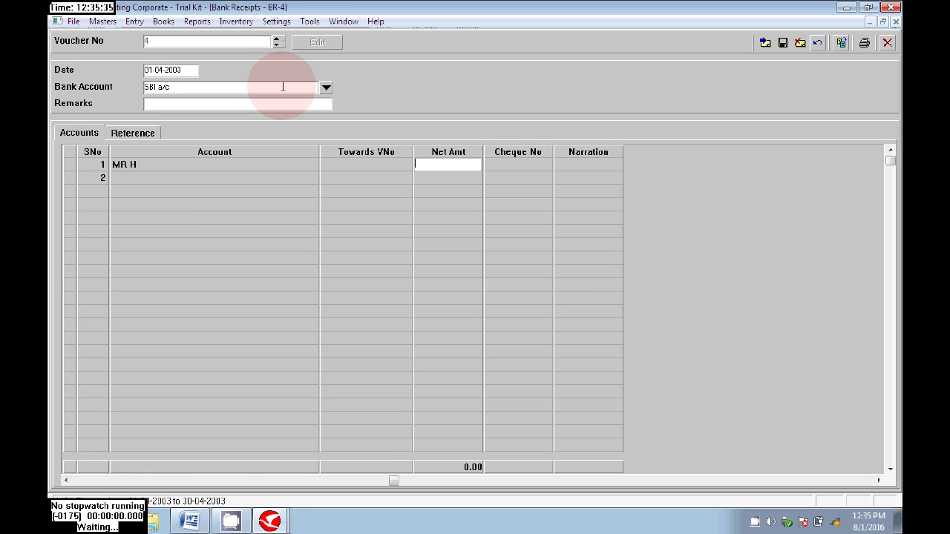
- Check the deposit amount in the Word statement, enter 1,500 as the receipt's net amount and save the voucher
key(alt+Tab)
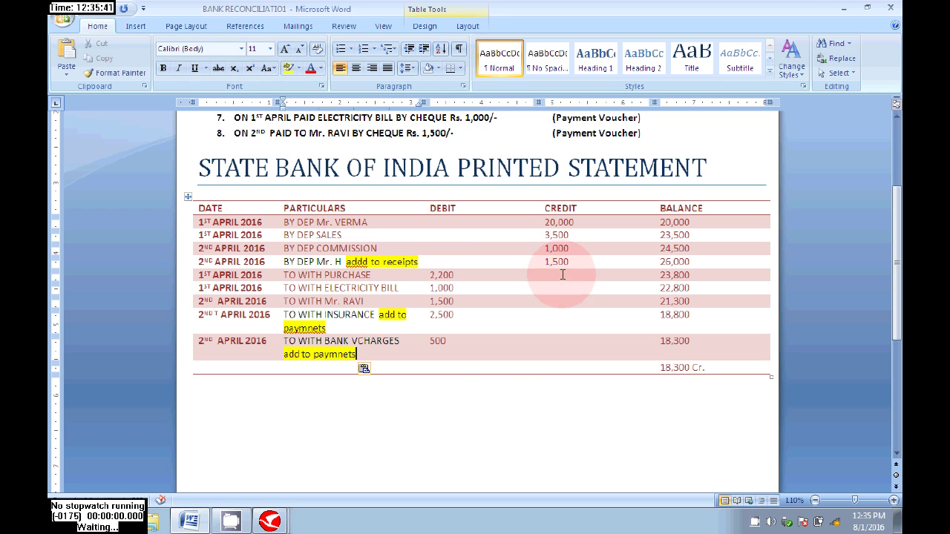
key(alt+Tab)
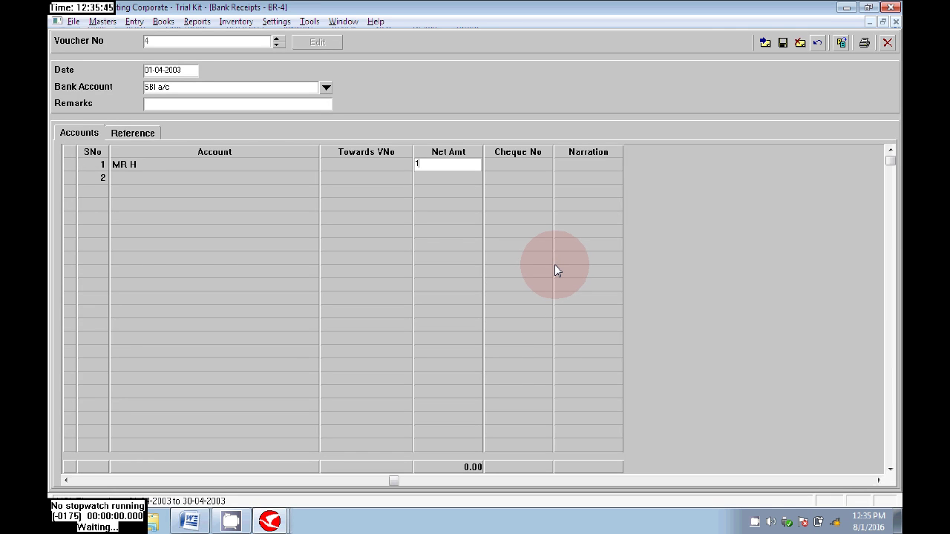
text(1,500)
key(Return)
key(Return)
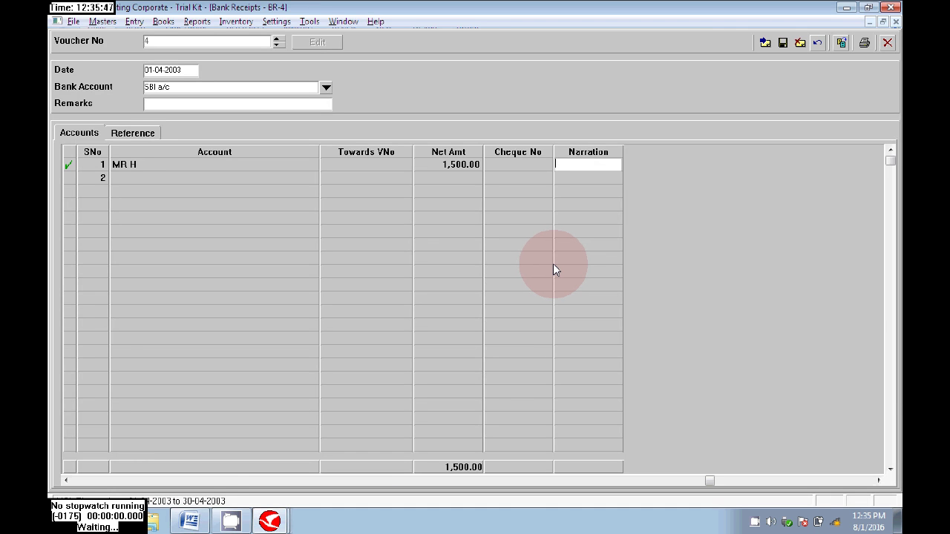
key(Return)
key(Return)
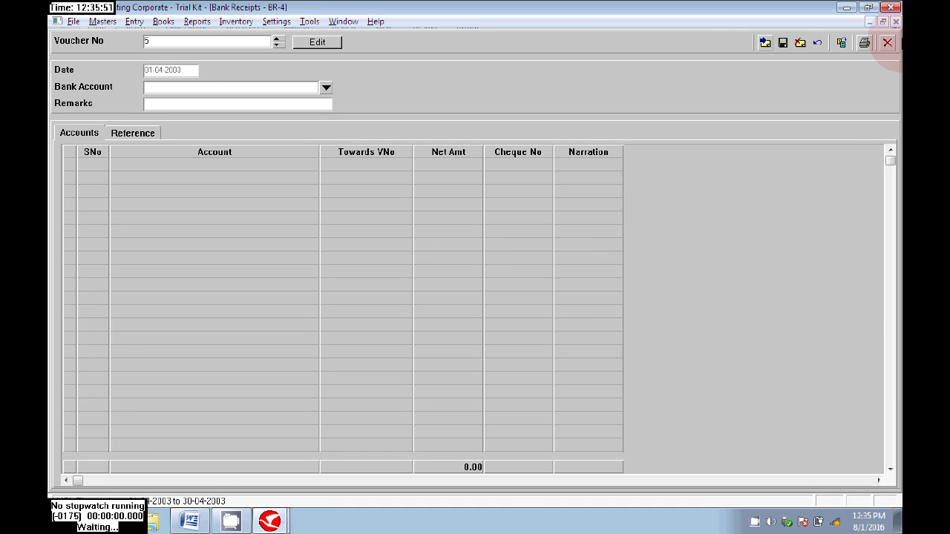
- Close the bank receipt form, refresh the Bank Reconciliation list and select the newly added receipt
click(887, 43)
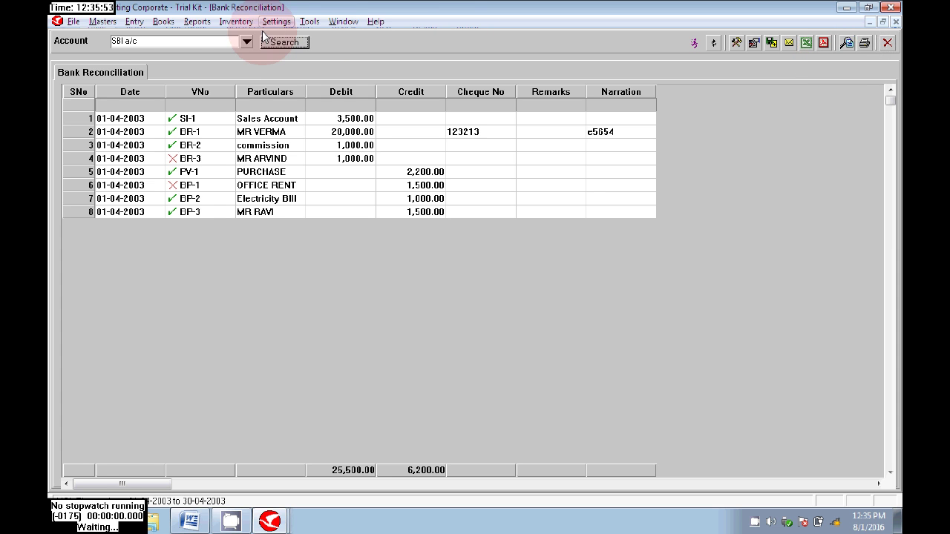
click(136, 26)
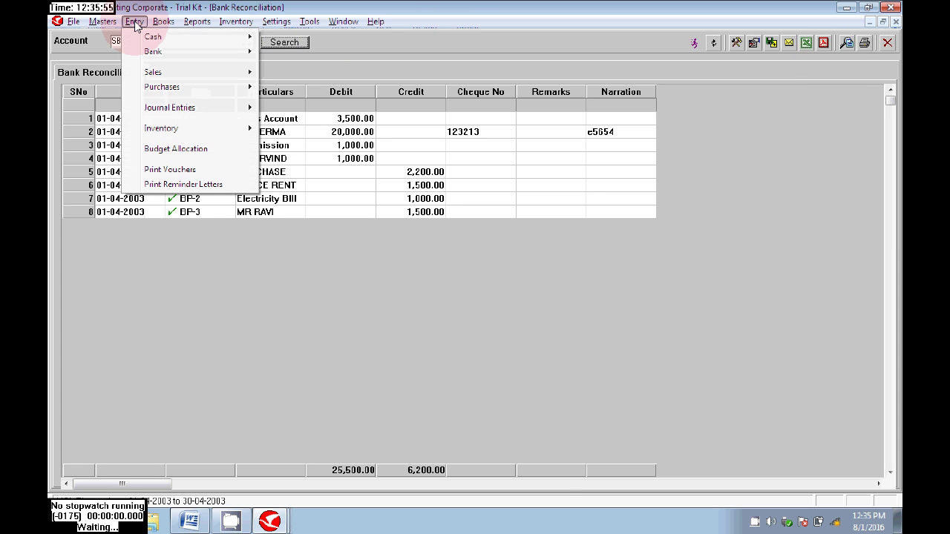
click(530, 373)
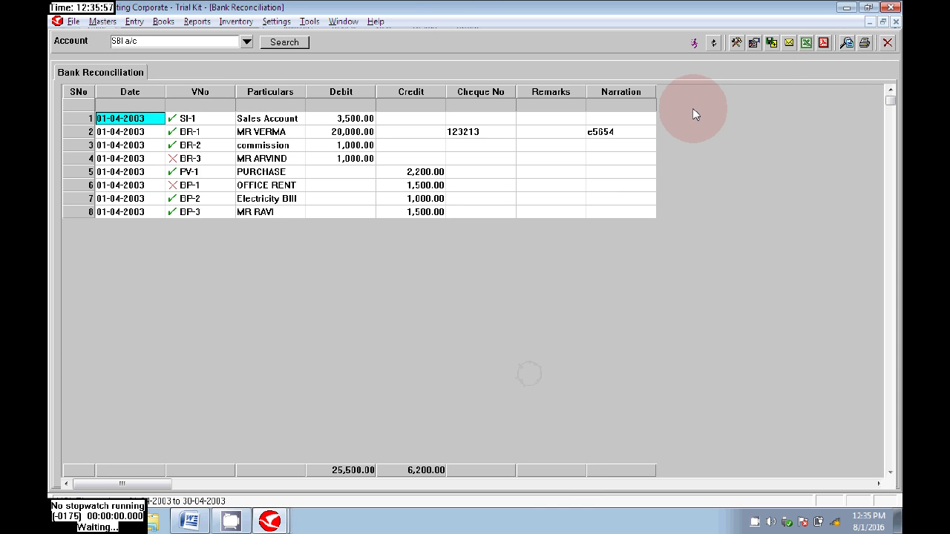
click(711, 45)
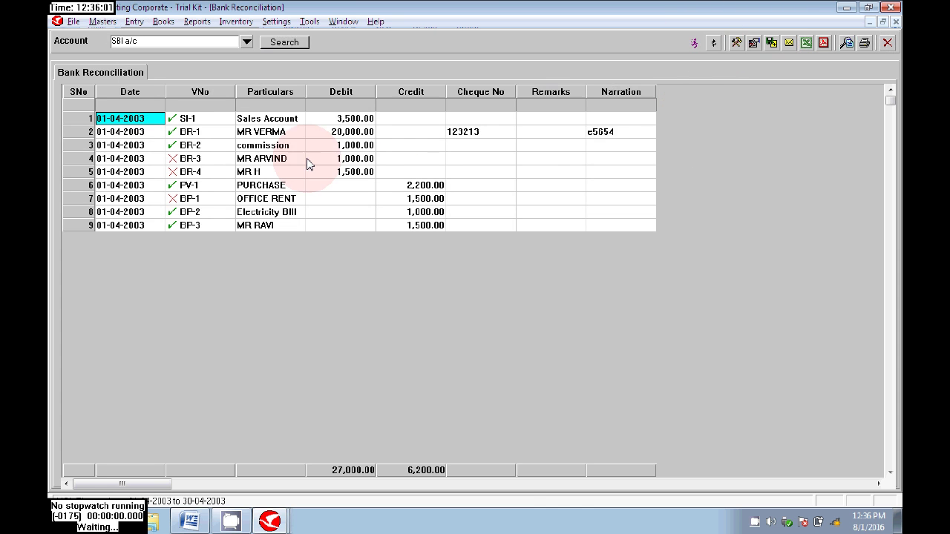
click(270, 170)
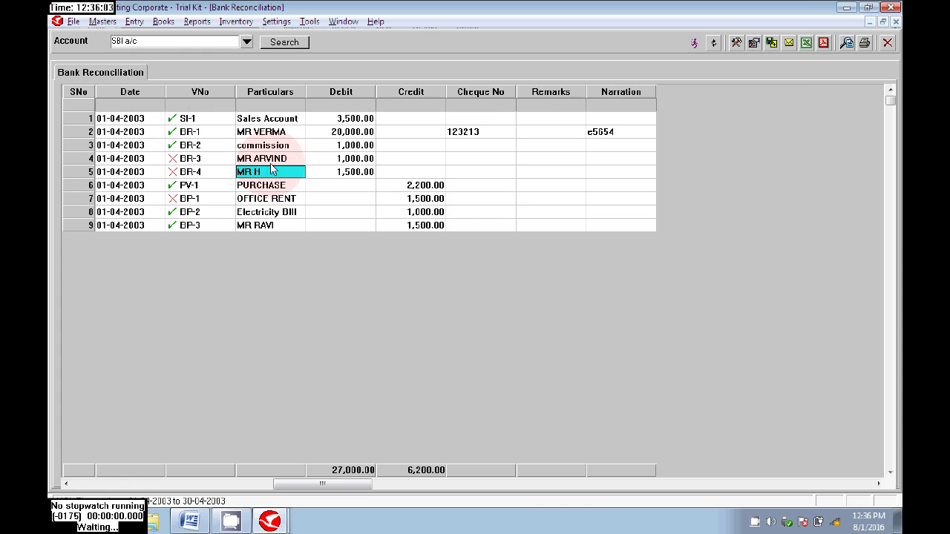
- Start a new bank payment voucher dated 03-04-2003 with SBI a/c as the bank account
click(134, 22)
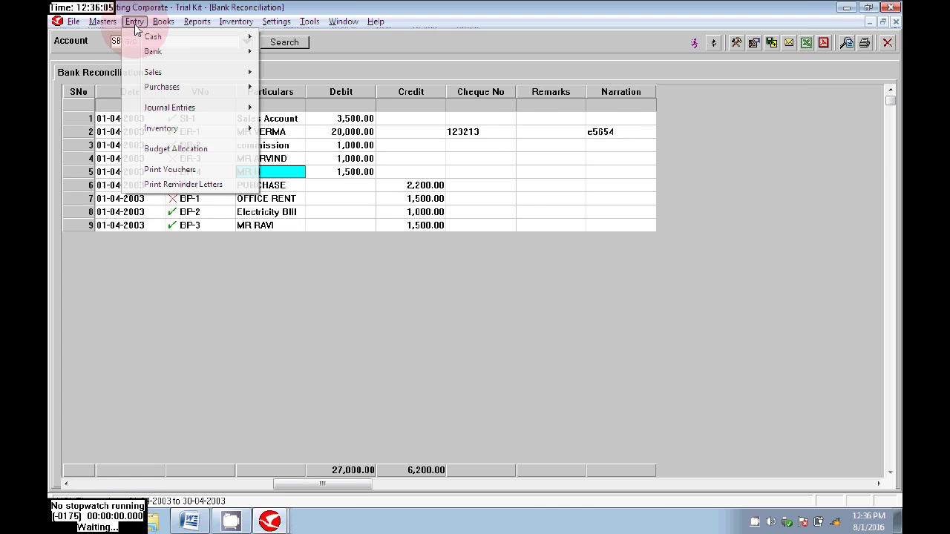
mouse_move(172, 52)
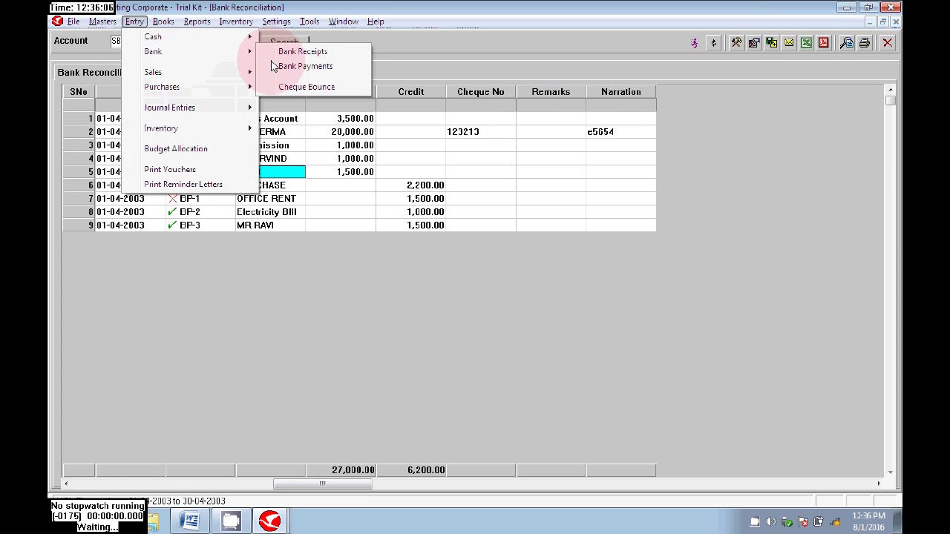
click(320, 67)
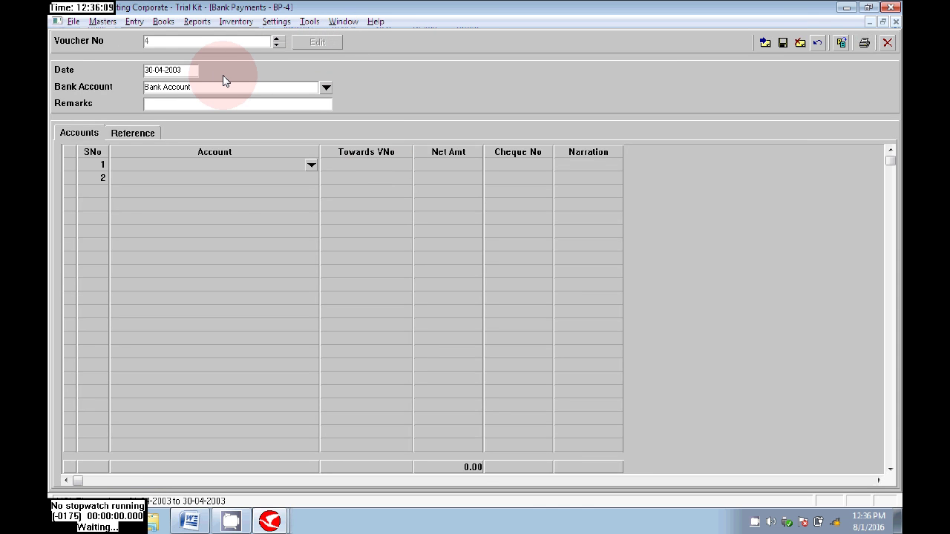
text(03)
key(Return)
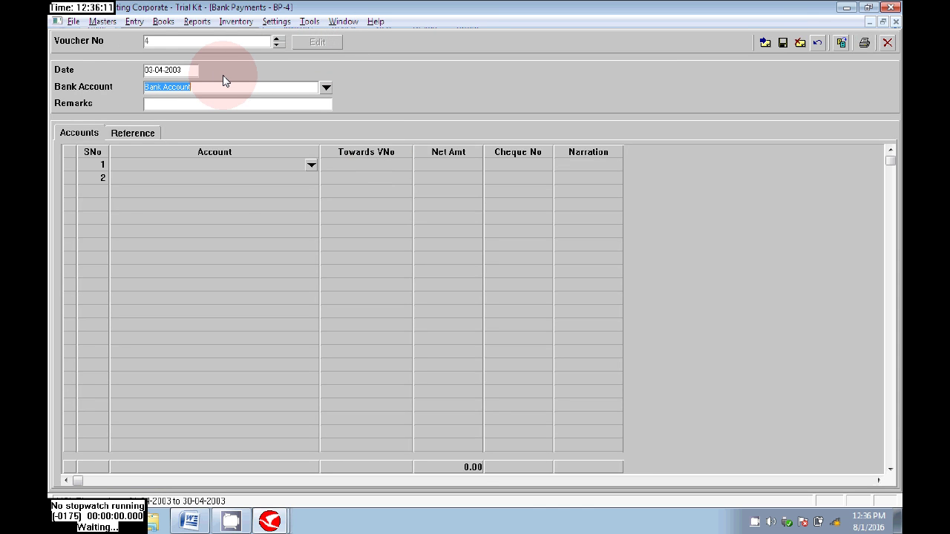
text(sbi)
key(Return)
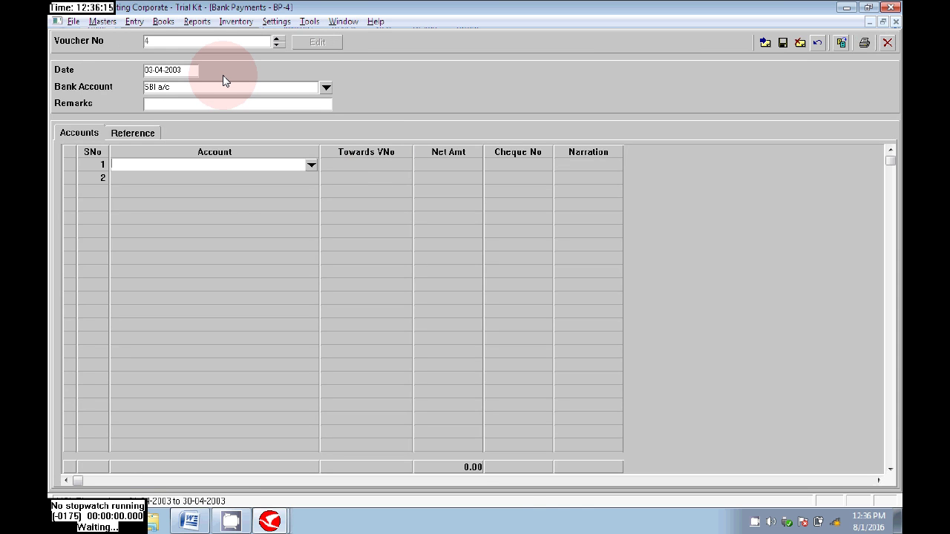
- Enter the INSURANCE account with a net amount of 2,500 and save the payment voucher
text(insura)
key(Return)
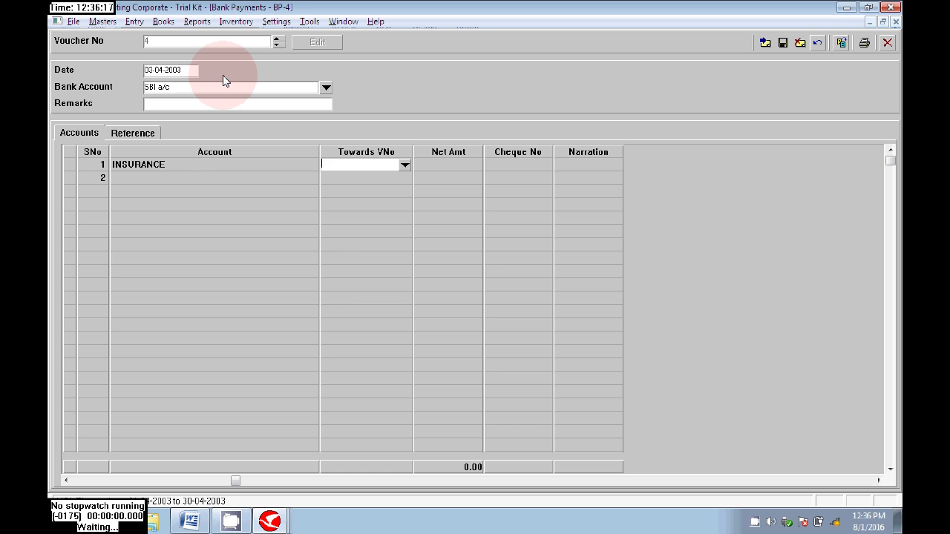
key(Return)
text(2)
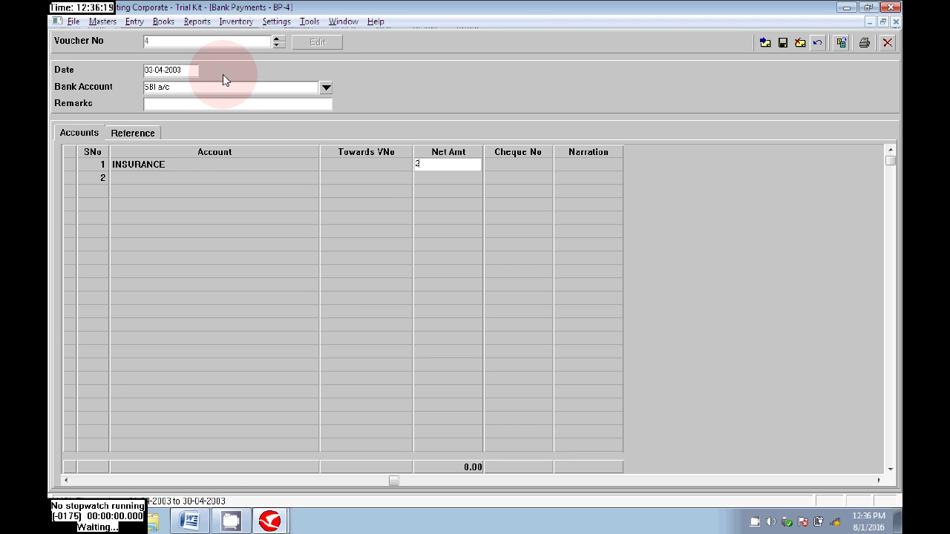
text(,500)
key(Return)
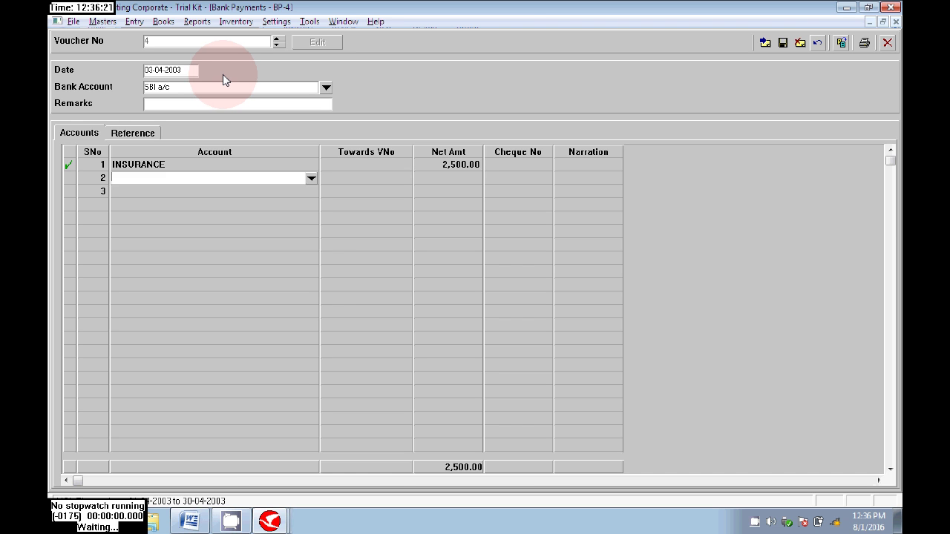
key(Return)
key(ctrl+s)
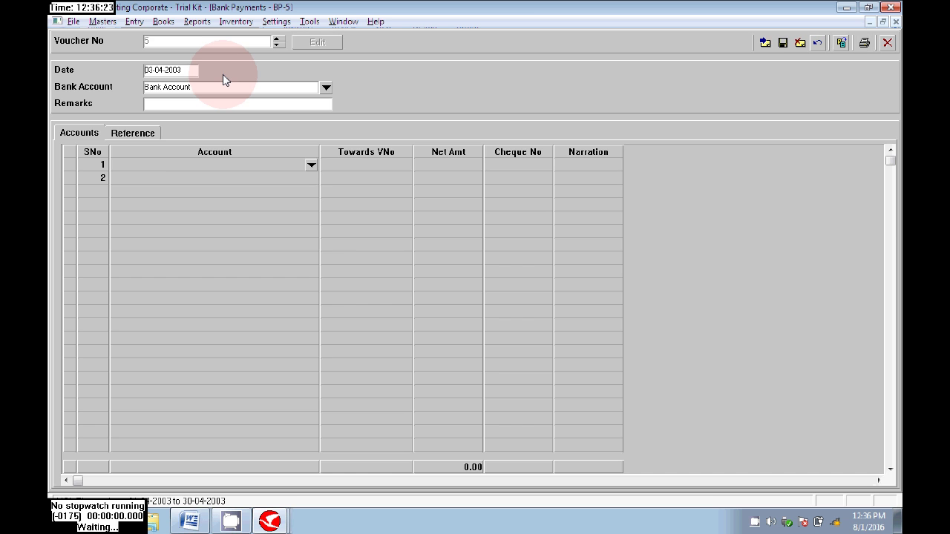
- Set the next bank payment voucher's date to 01-04-2003 and its bank account to SBI a/c
text(01)
key(Return)
key(Return)
key(Return)
key(shift+Tab)
key(shift+Tab)
text(sbi)
key(Return)
key(Return)
key(Return)
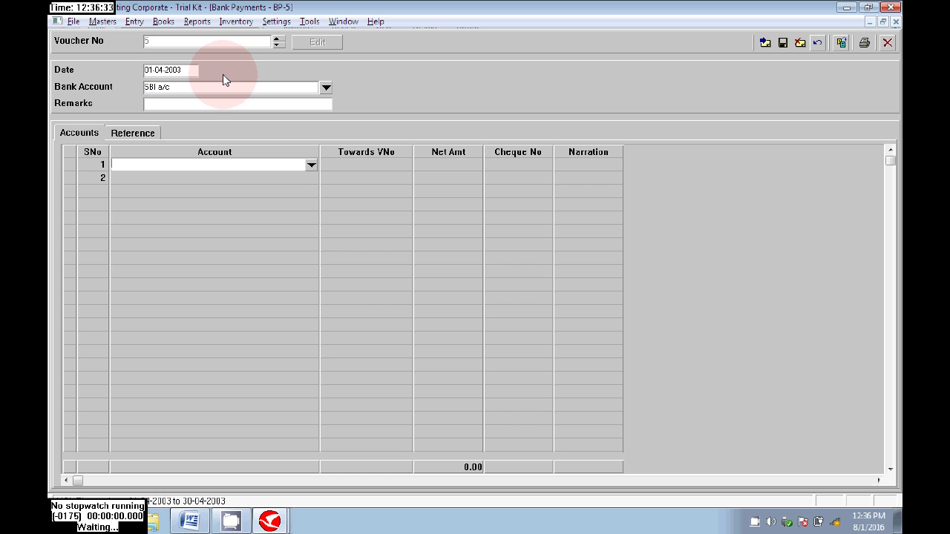
- Enter the BANK CHARGES account with a net amount of 500, then save the payment voucher and close the form
text(bank charges)
key(Return)
key(Return)
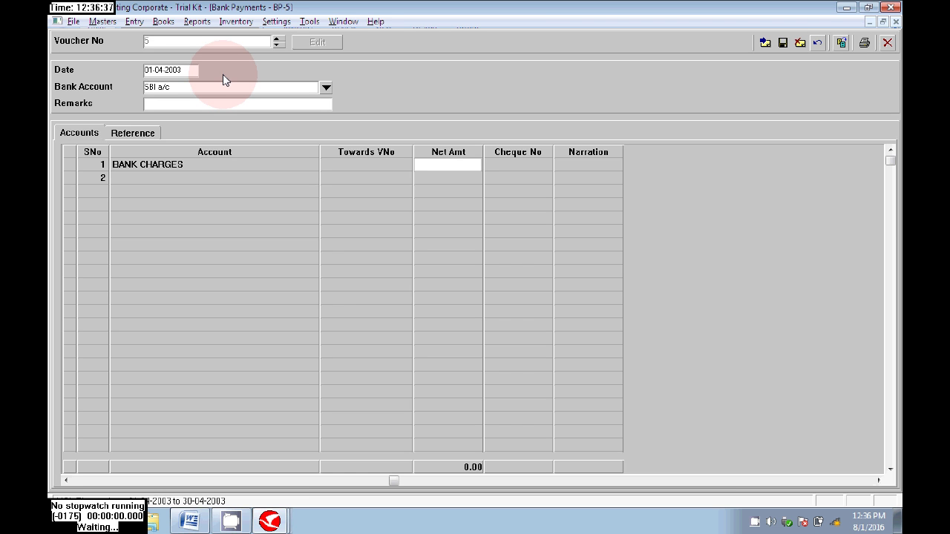
text(500)
key(Return)
key(Return)
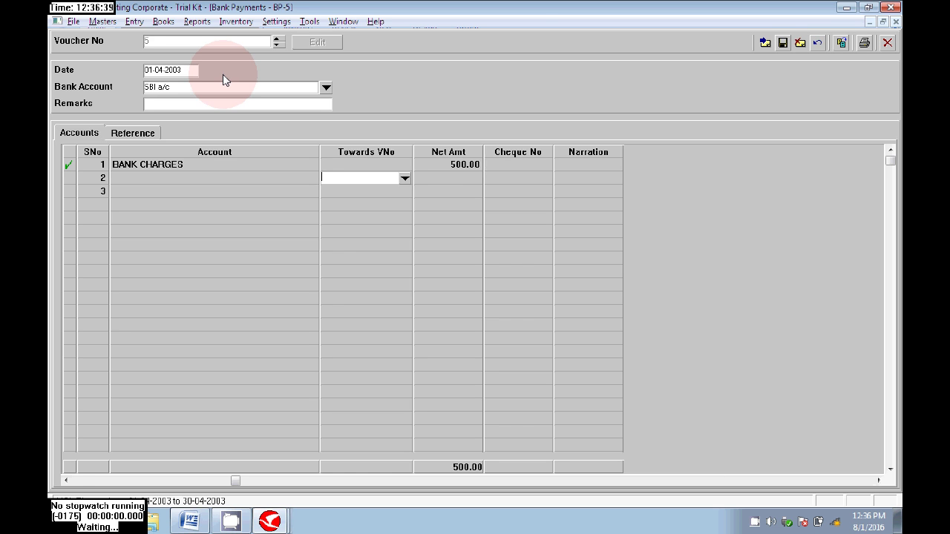
key(ctrl+s)
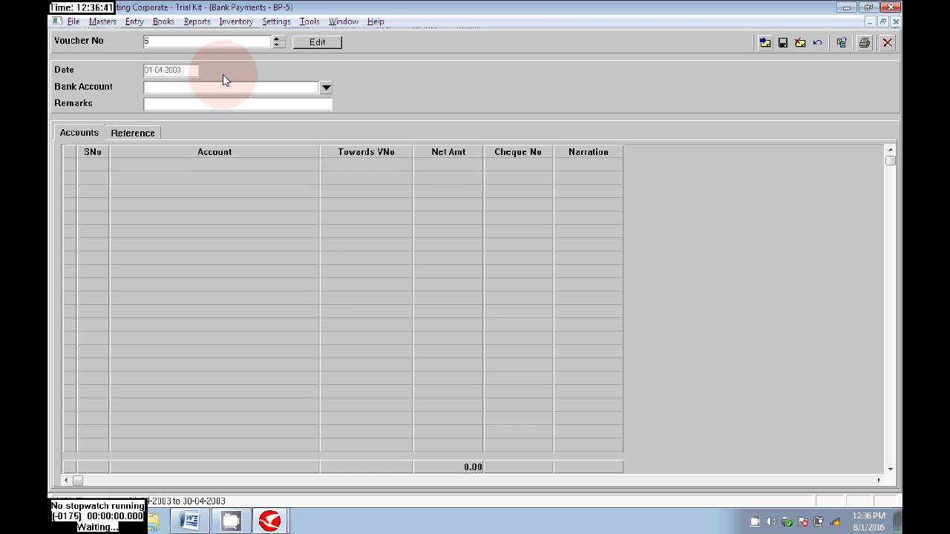
click(888, 46)
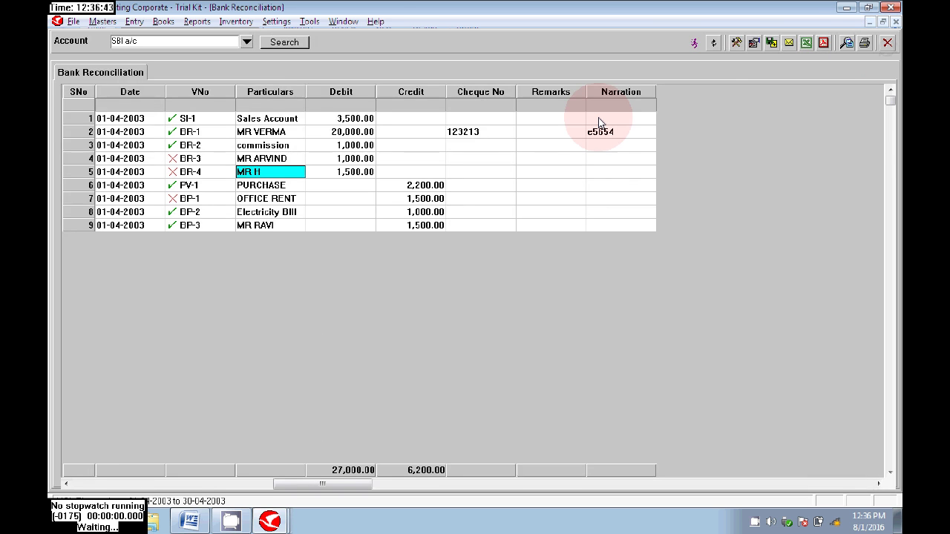
- Refresh the SBI a/c reconciliation and check receipt voucher BR-4 against the 1,500 deposit in the Word bank statement
click(713, 43)
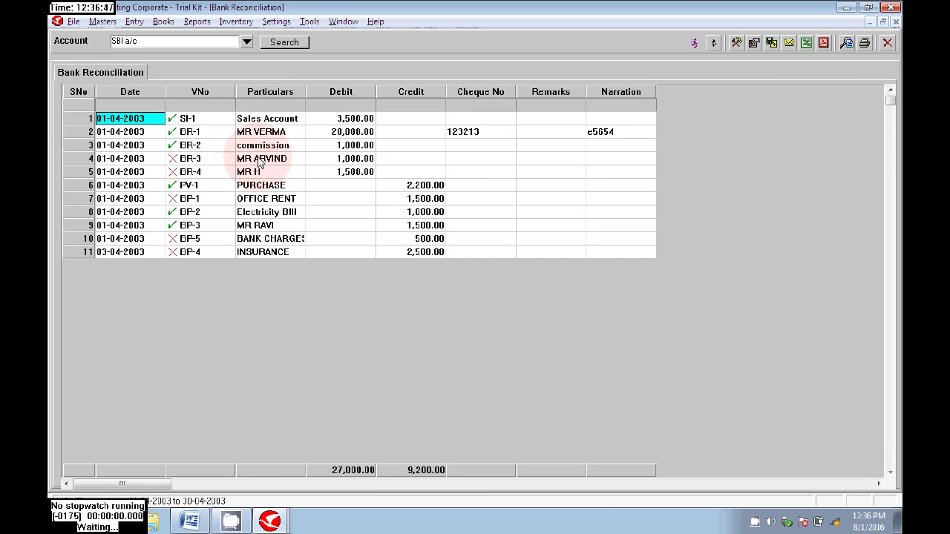
click(260, 173)
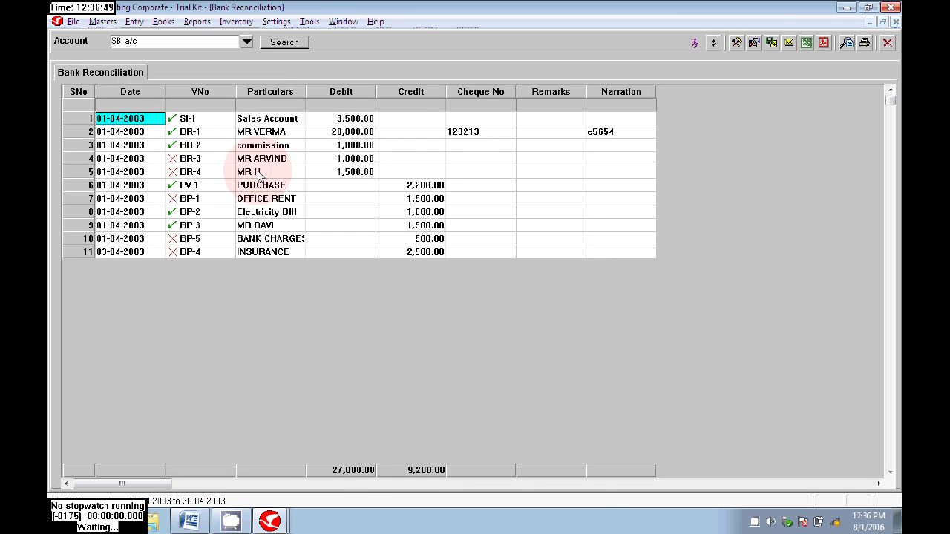
click(220, 175)
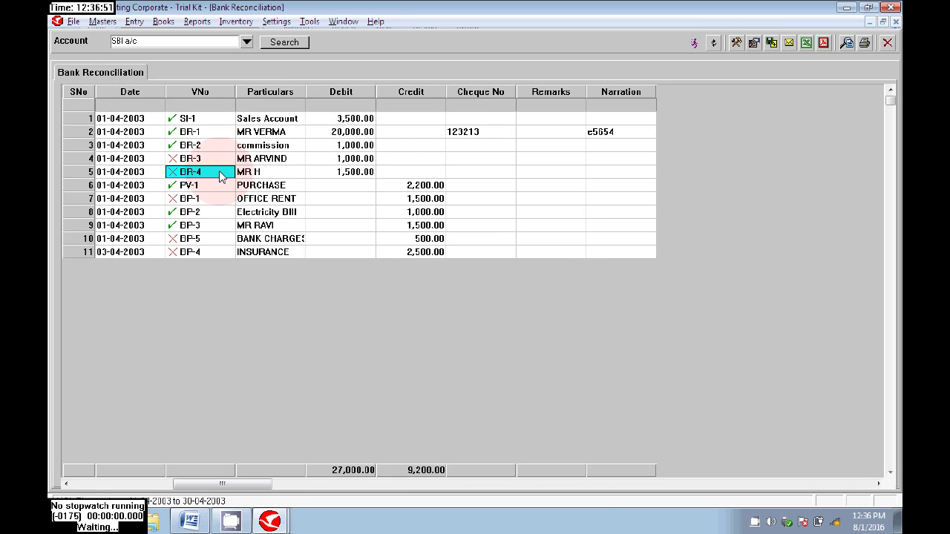
key(alt+Tab)
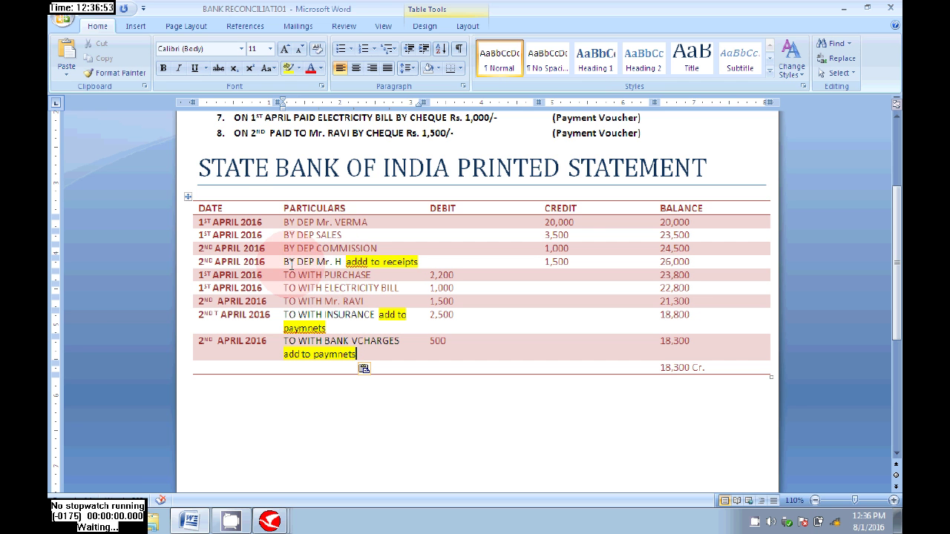
triple_click(291, 264)
click(307, 257)
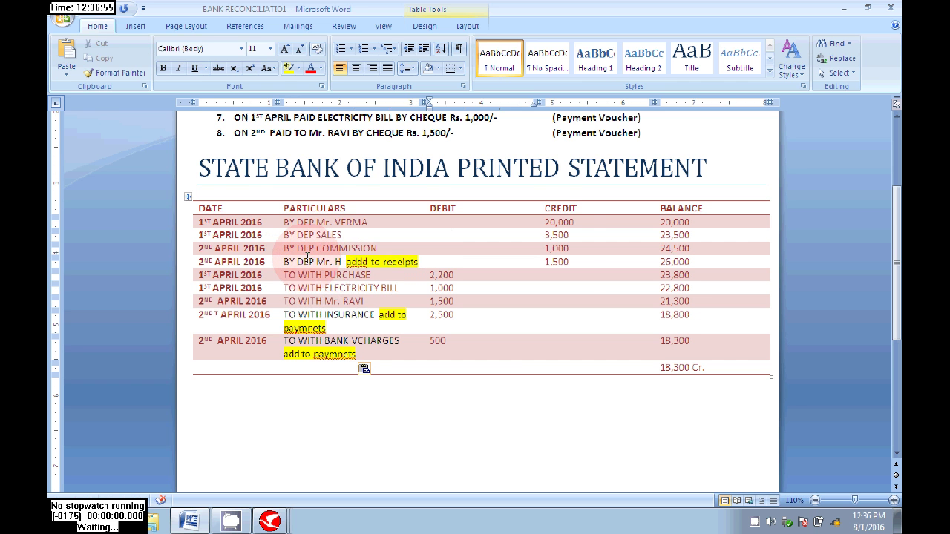
key(alt+Tab)
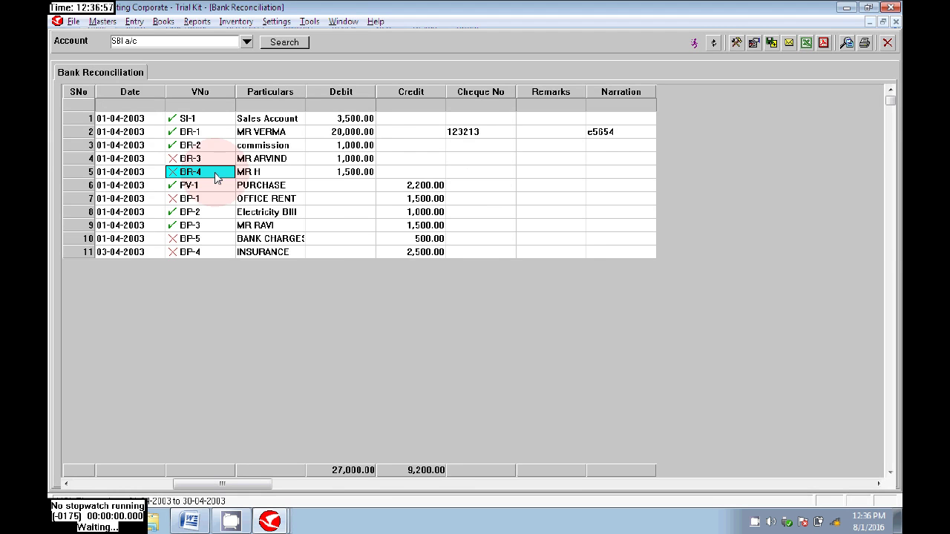
- Mark receipt voucher BR-4 as cleared in the bank reconciliation
right_click(217, 178)
click(225, 185)
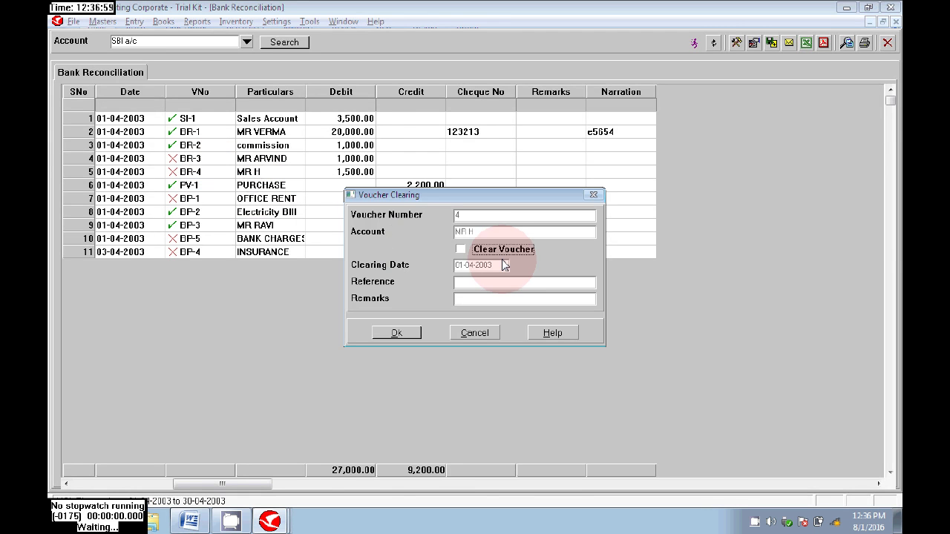
click(461, 250)
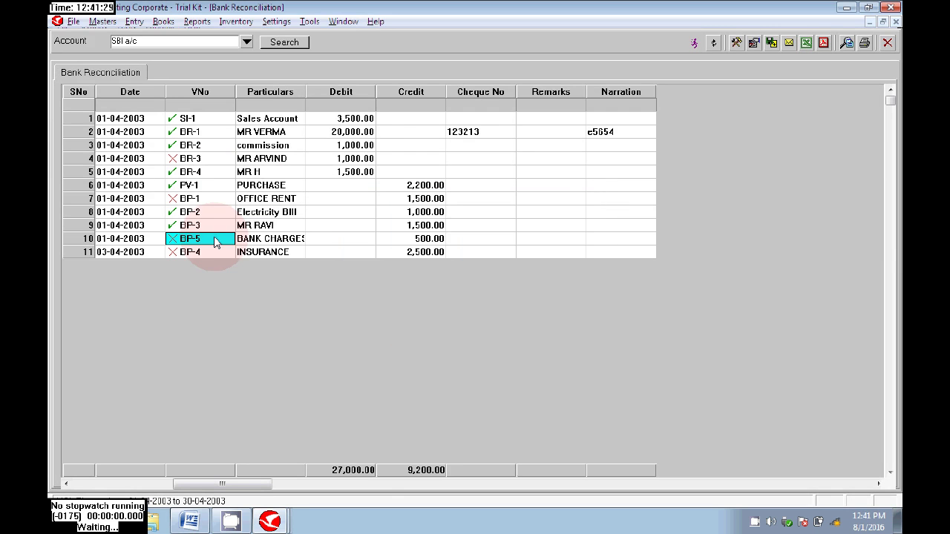
- Mark the BANK CHARGES payment voucher BP-5 as cleared with clearing date 01-04-2003
right_click(213, 239)
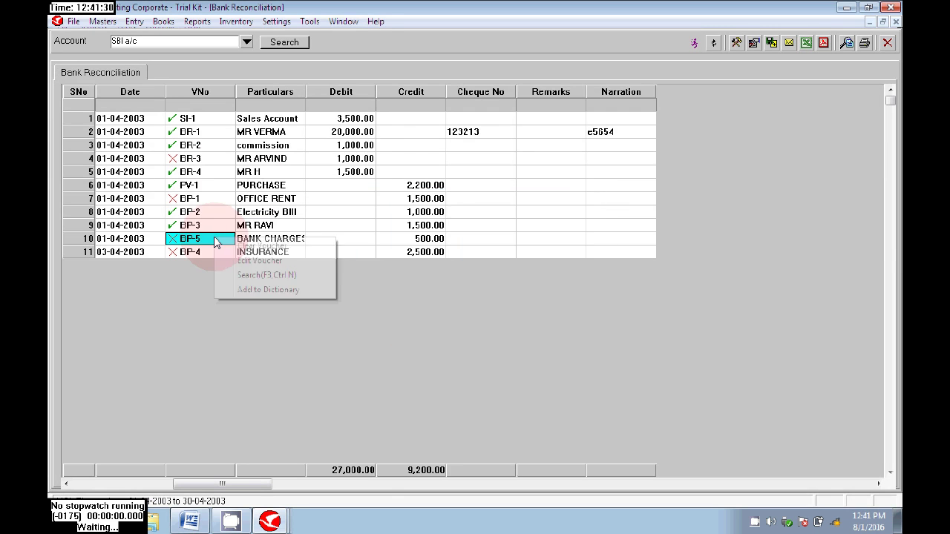
click(272, 332)
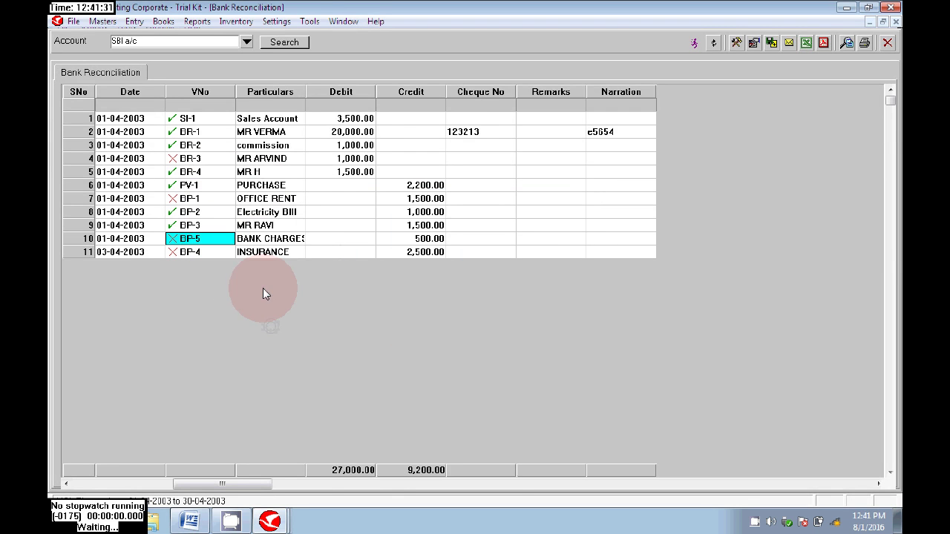
right_click(218, 241)
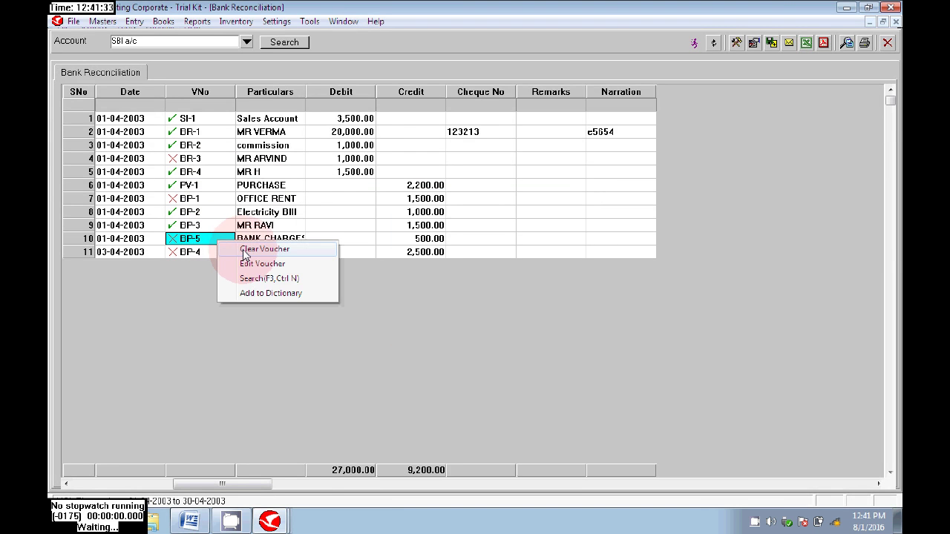
click(245, 251)
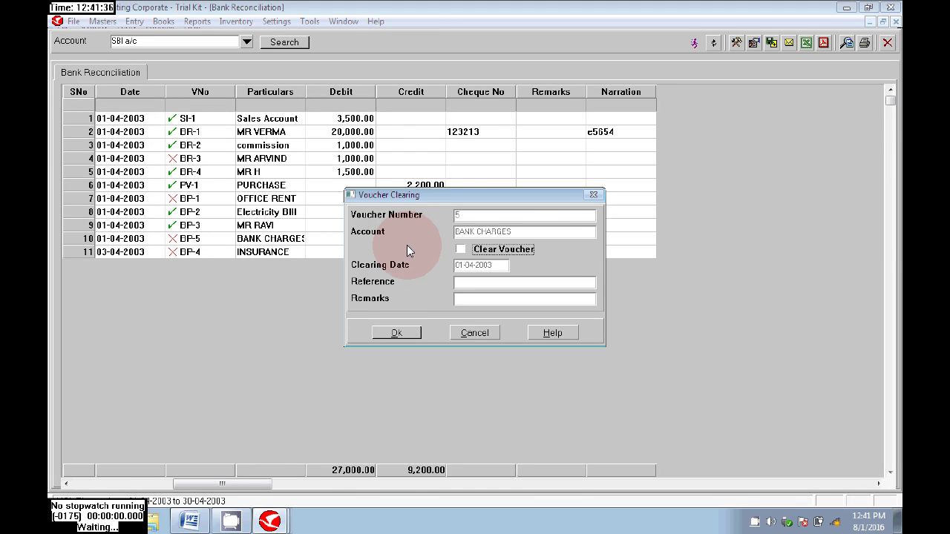
click(461, 249)
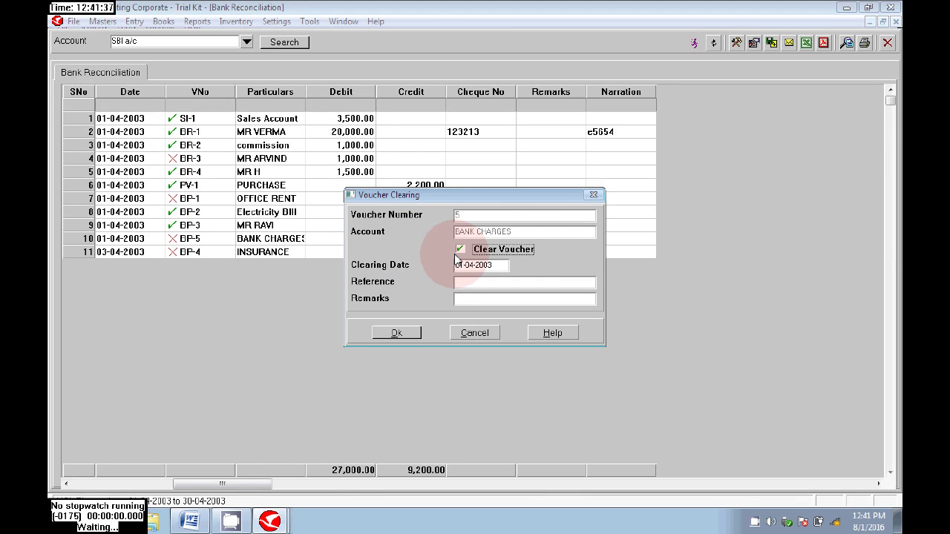
click(405, 328)
- Mark the INSURANCE payment voucher BP-4 as cleared in the bank reconciliation
click(205, 253)
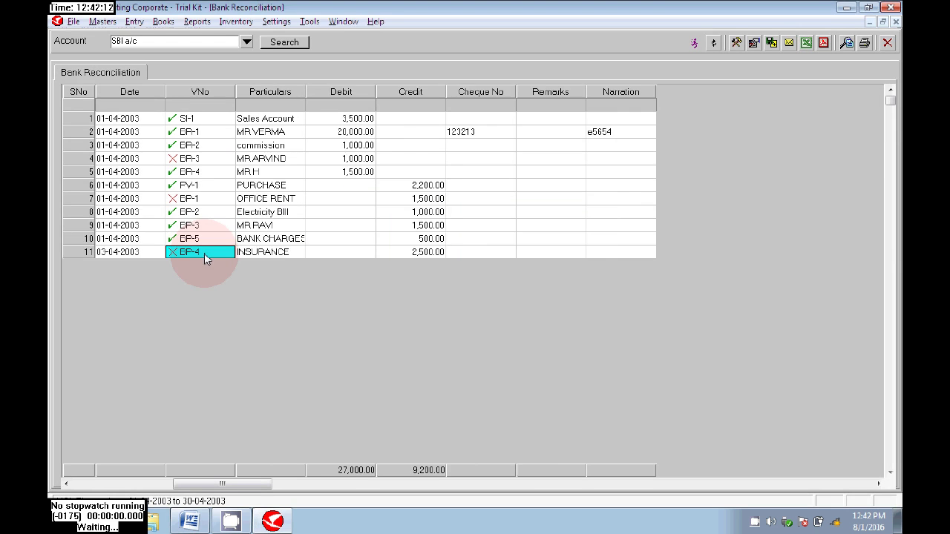
right_click(204, 252)
click(236, 261)
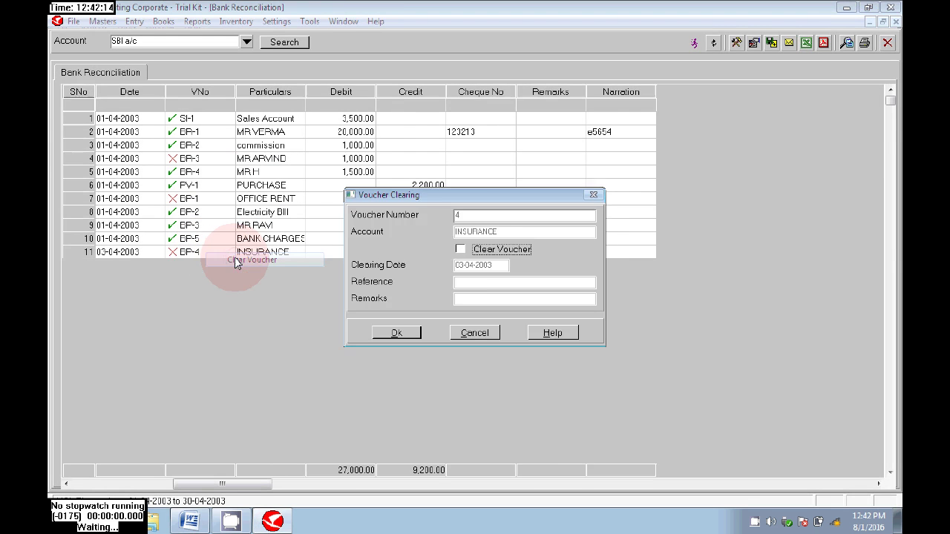
click(461, 249)
click(395, 334)
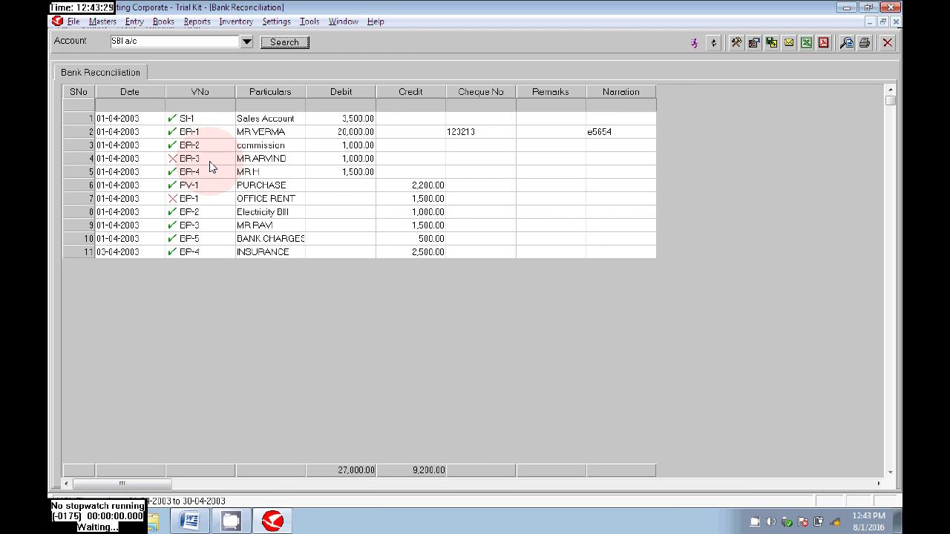
- Examine the uncleared entries BR-3 and BP-1 (OFFICE RENT) in the full voucher list, then close the reconciliation
click(260, 158)
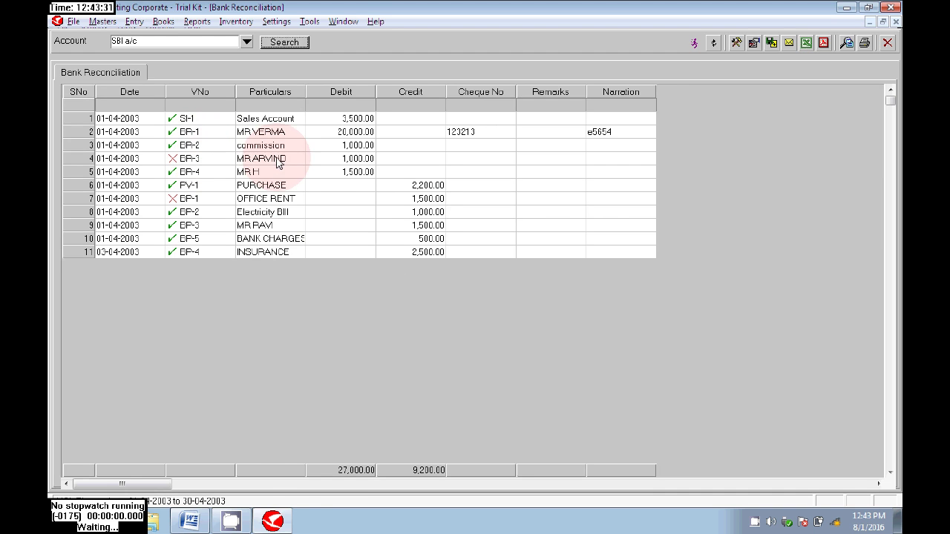
key(Left)
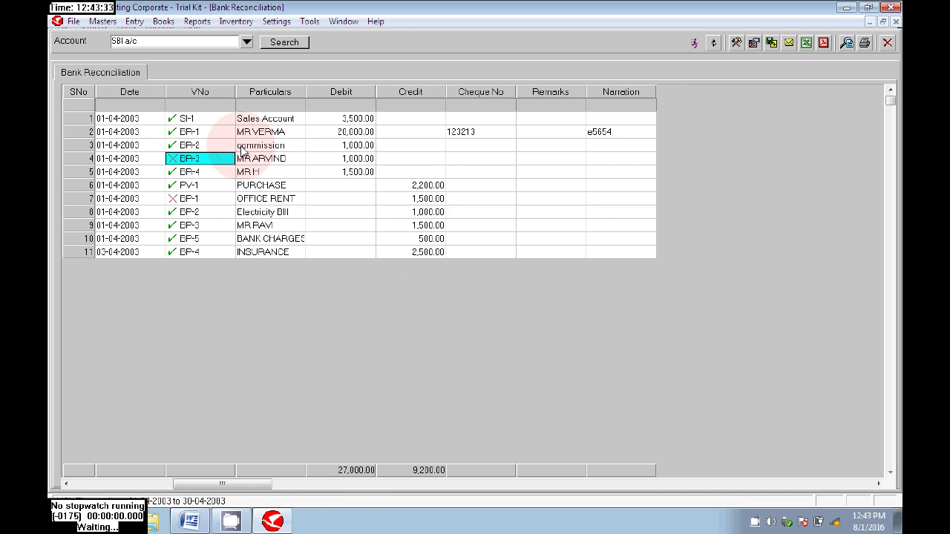
click(269, 162)
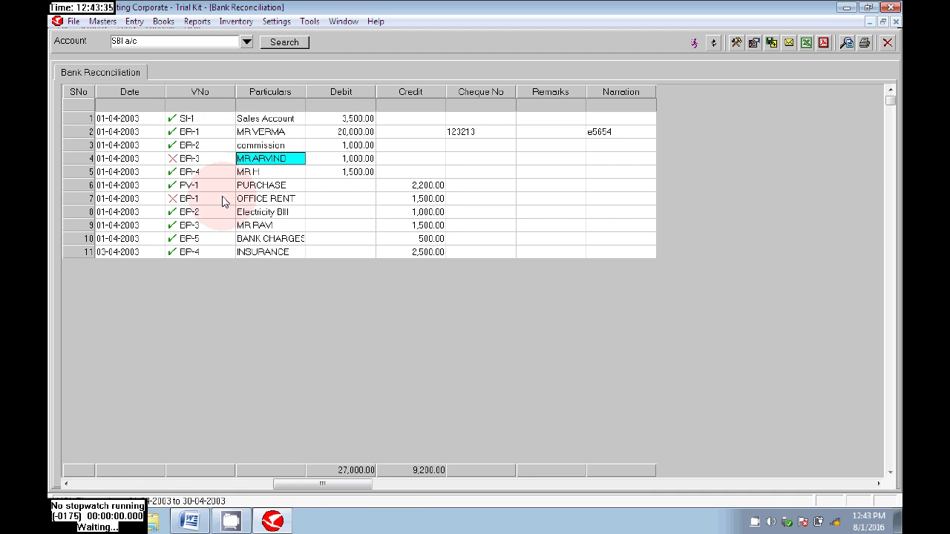
click(226, 200)
click(275, 198)
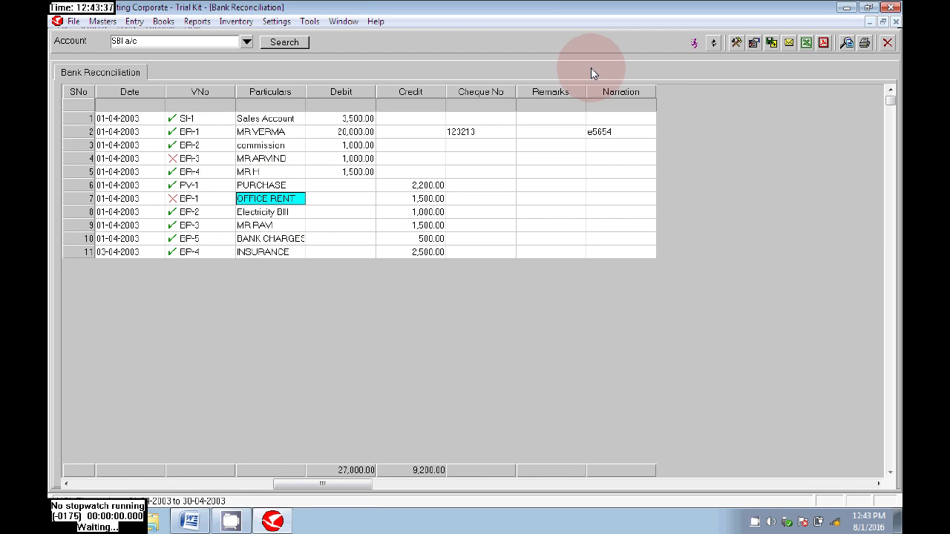
click(887, 42)
- Reopen the Bank Reconciliation for the entire period with only un-cleared vouchers shown, and list the SBI a/c entries
click(147, 21)
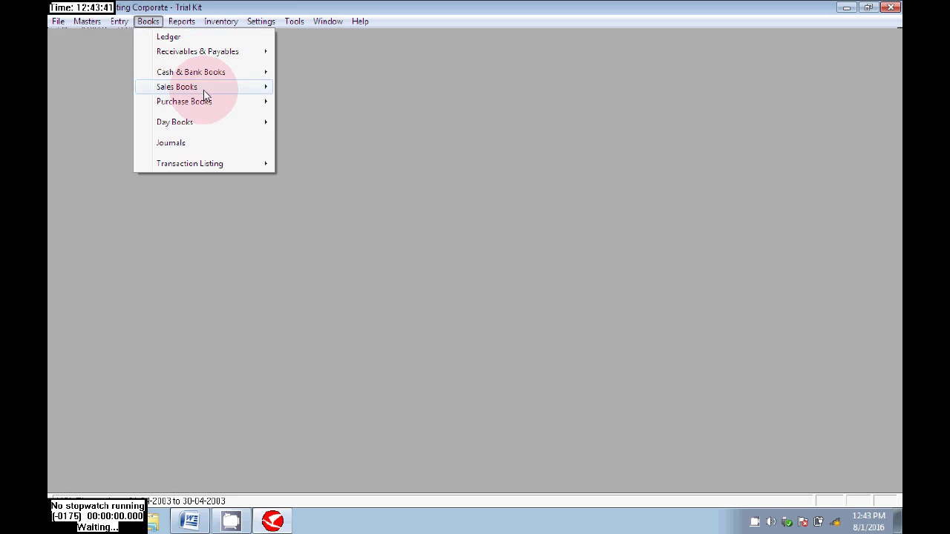
click(227, 72)
click(340, 123)
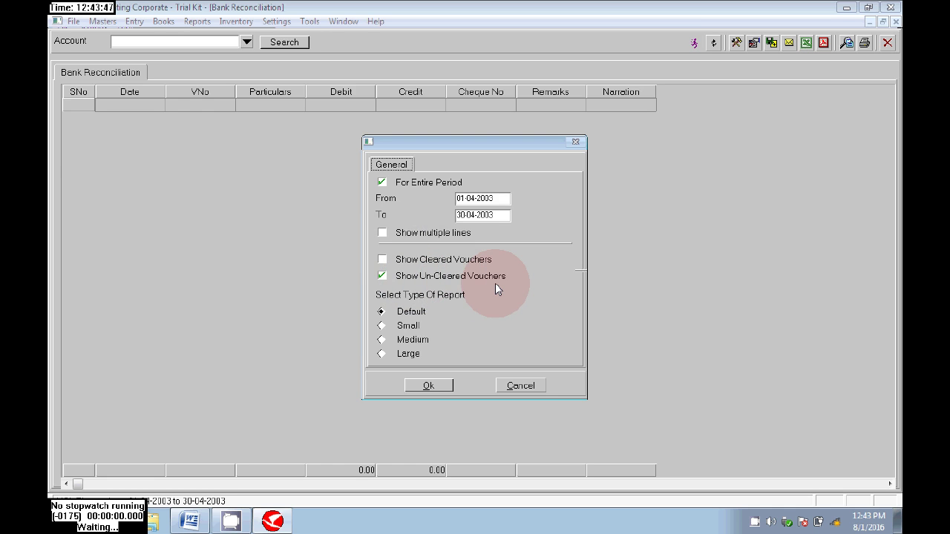
click(382, 259)
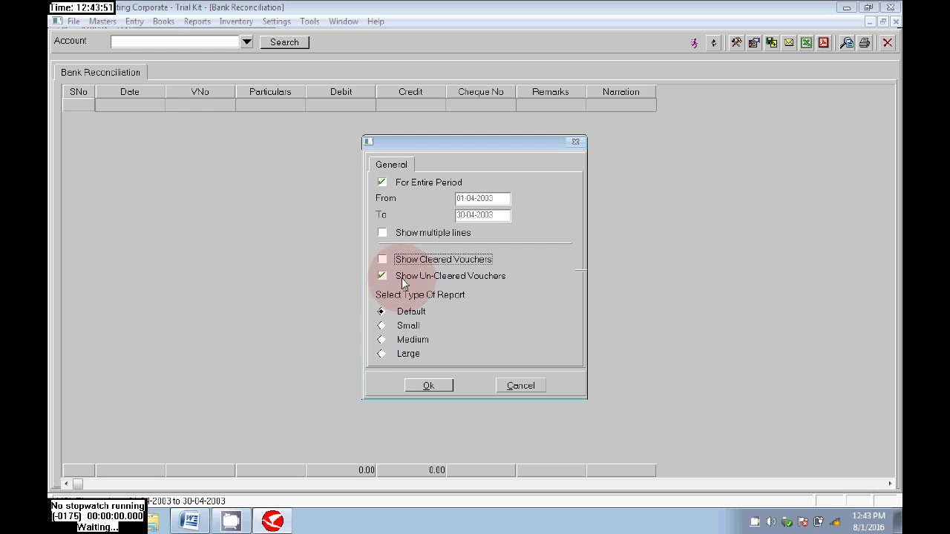
click(438, 385)
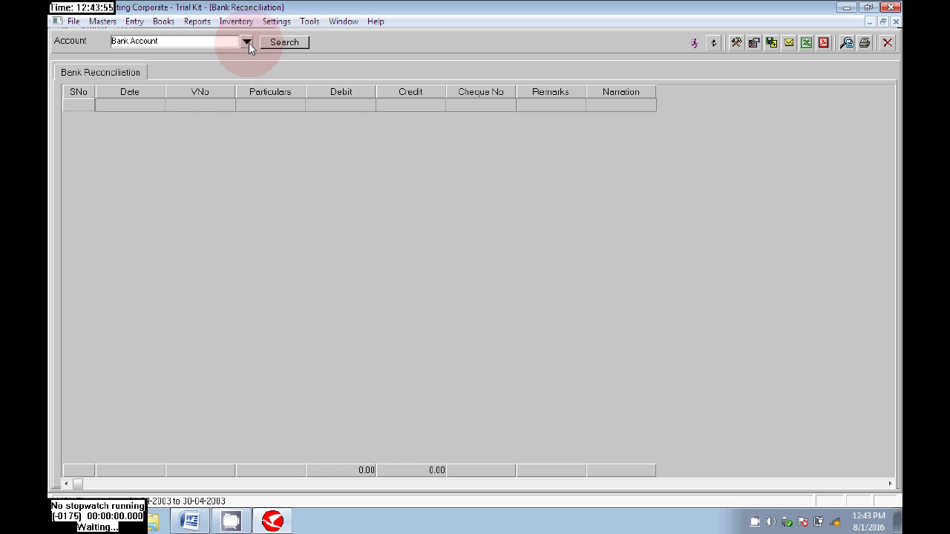
click(248, 44)
click(178, 65)
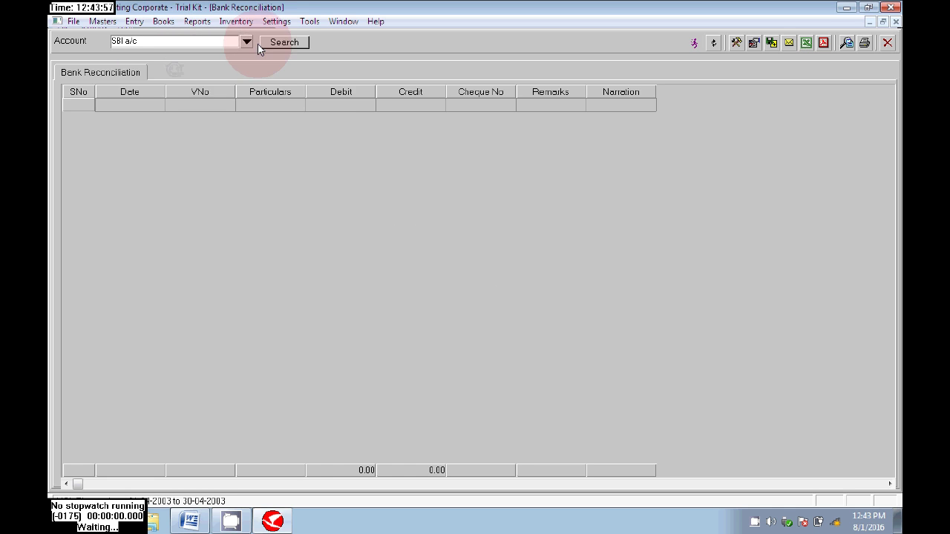
click(282, 42)
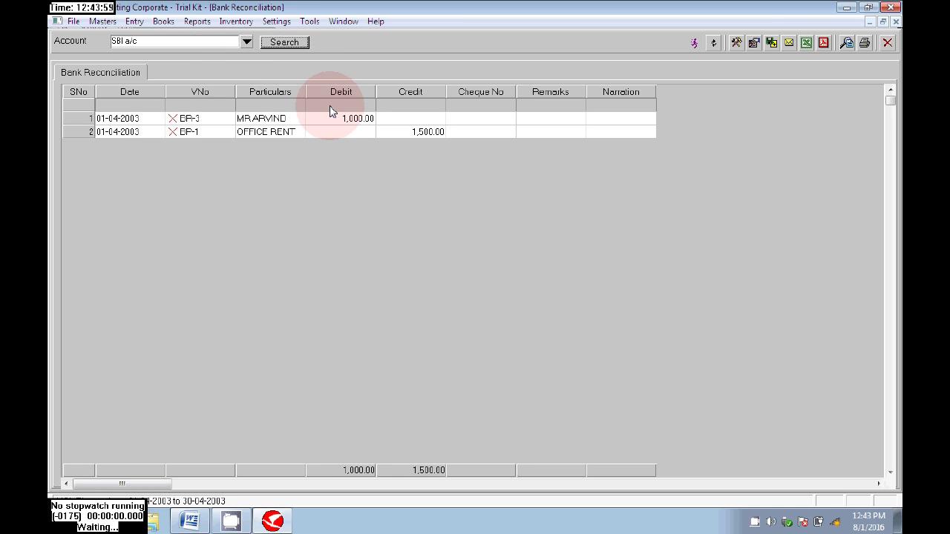
- Review the un-cleared vouchers BR-3 and BP-1 in the filtered list, refresh it and close the reconciliation
click(212, 121)
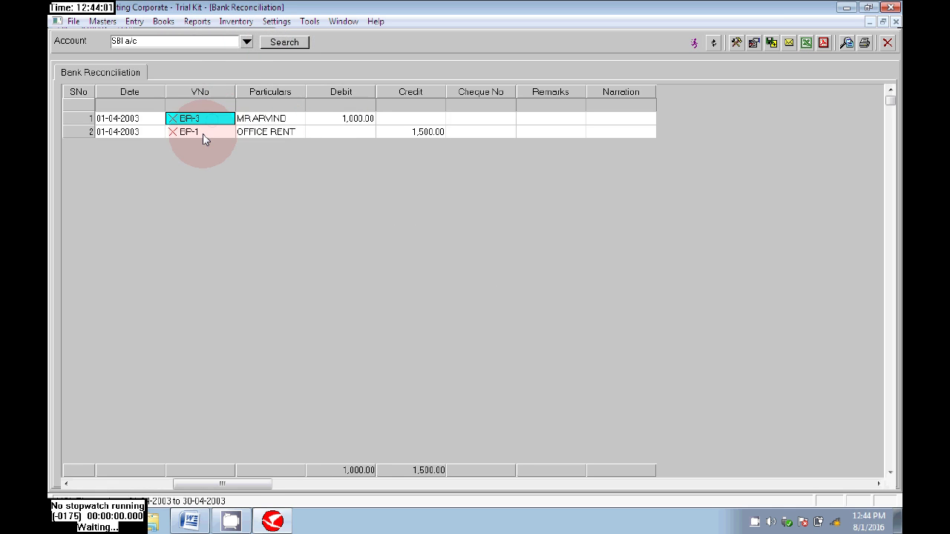
click(204, 135)
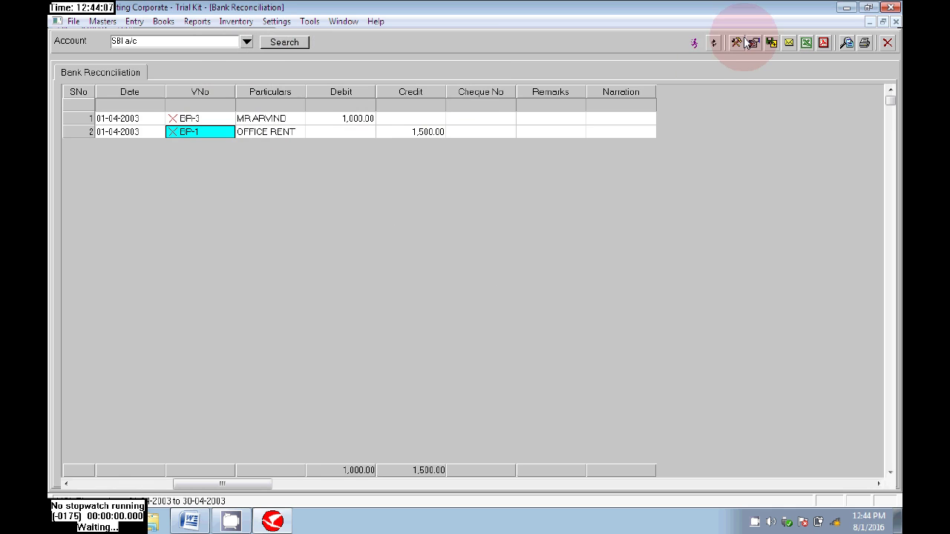
click(714, 42)
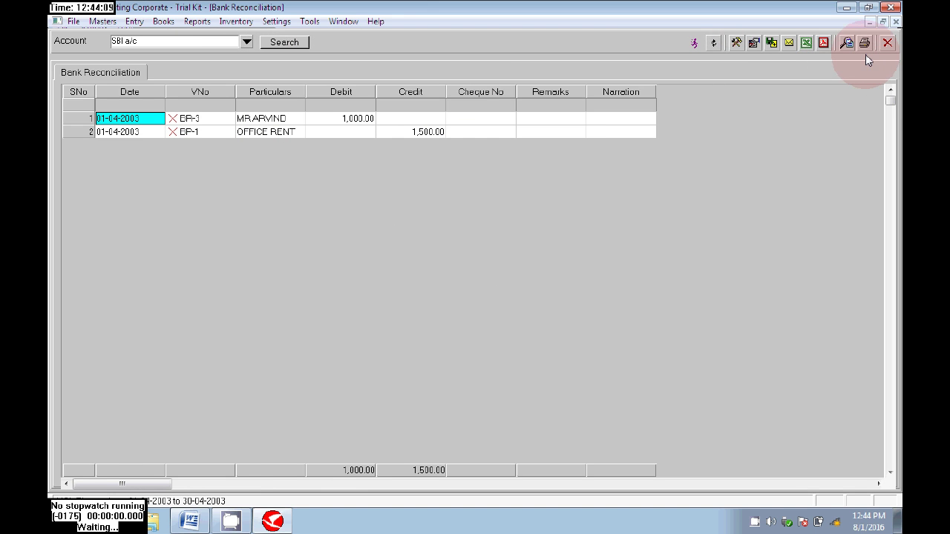
click(888, 42)
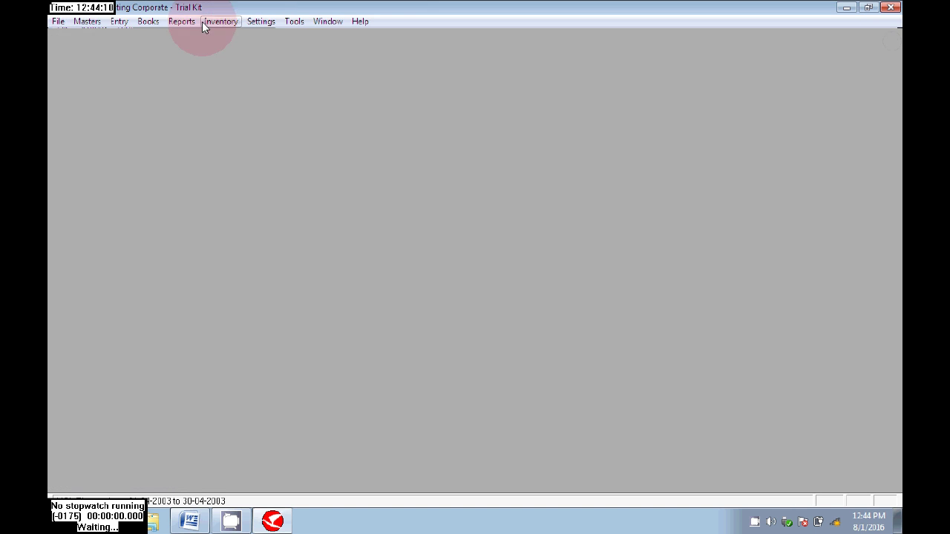
- Open the account Ledger for the entire period, keeping the Default report type
click(151, 24)
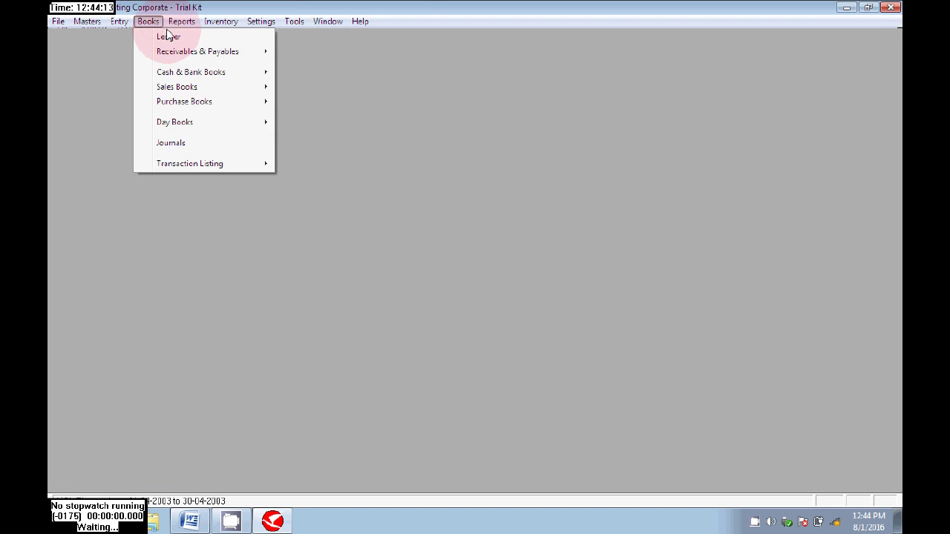
click(153, 24)
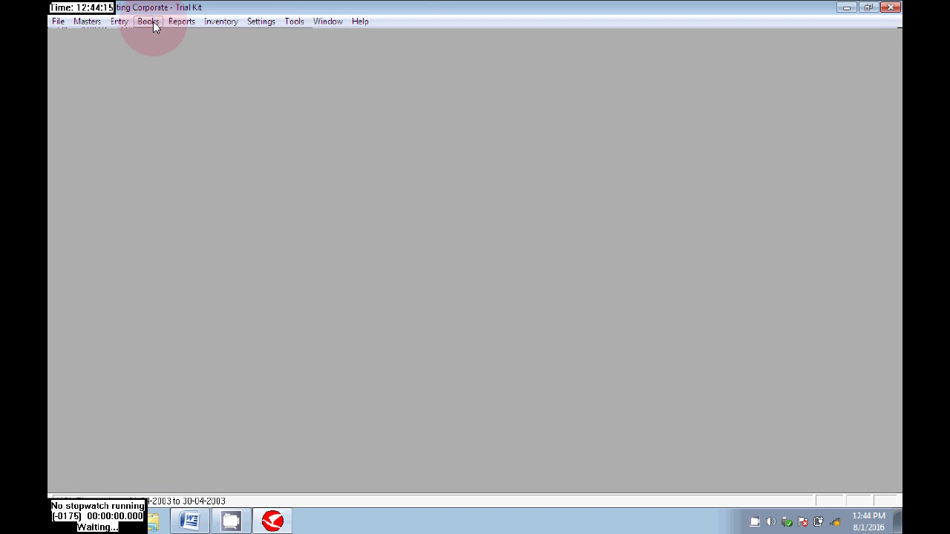
click(152, 25)
click(166, 35)
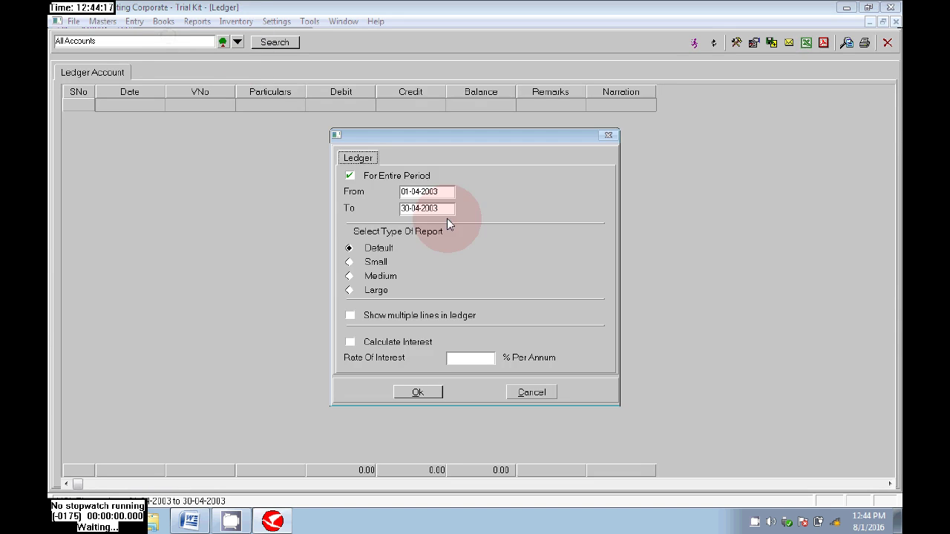
click(416, 391)
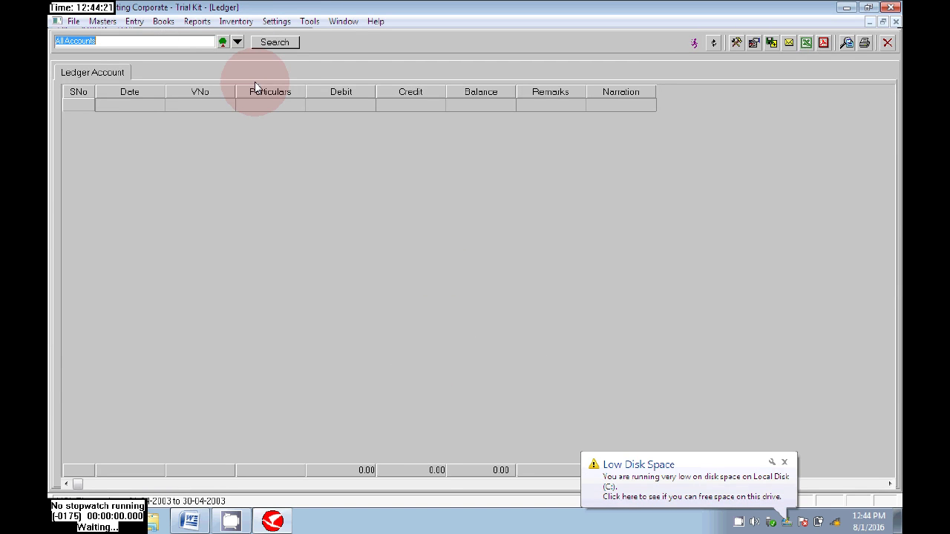
- List the SBI a/c entries in the ledger, review the vouchers and balance, and close the ledger
click(237, 42)
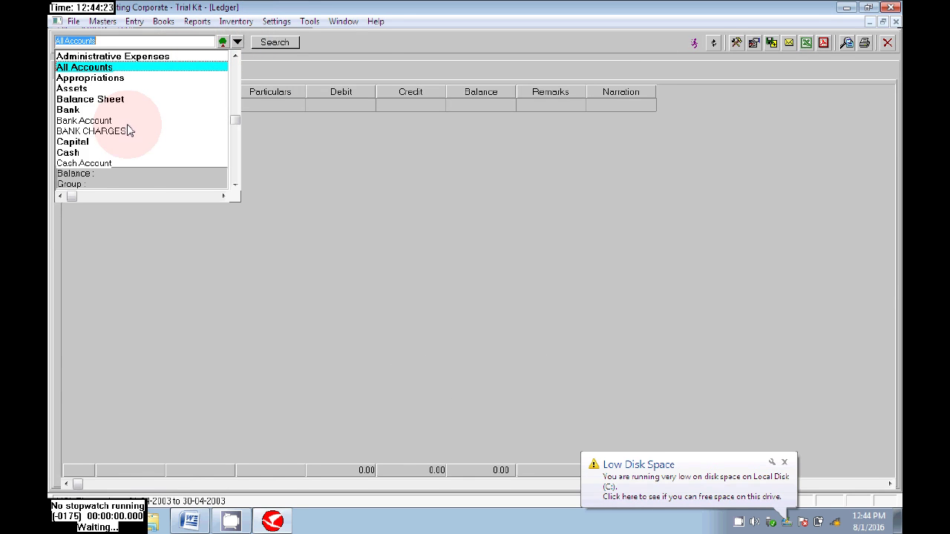
text(s)
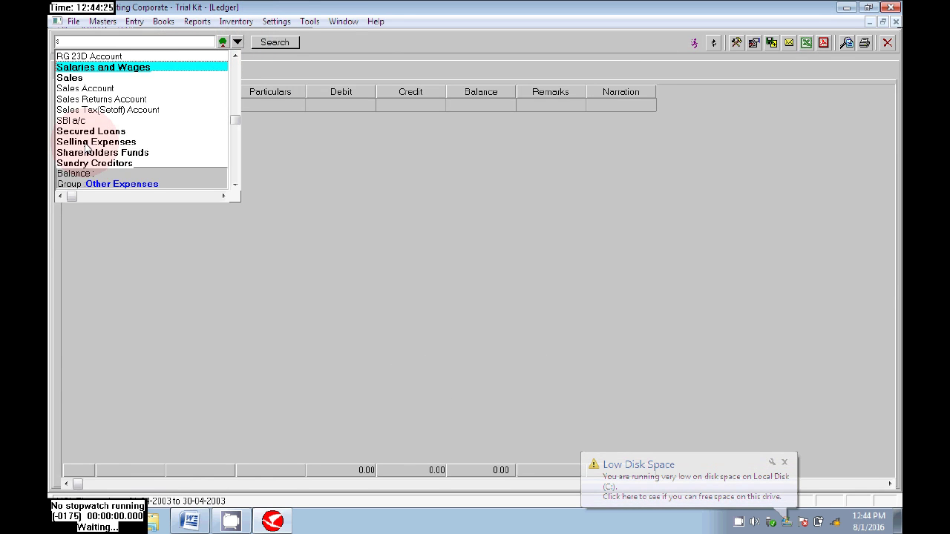
click(74, 120)
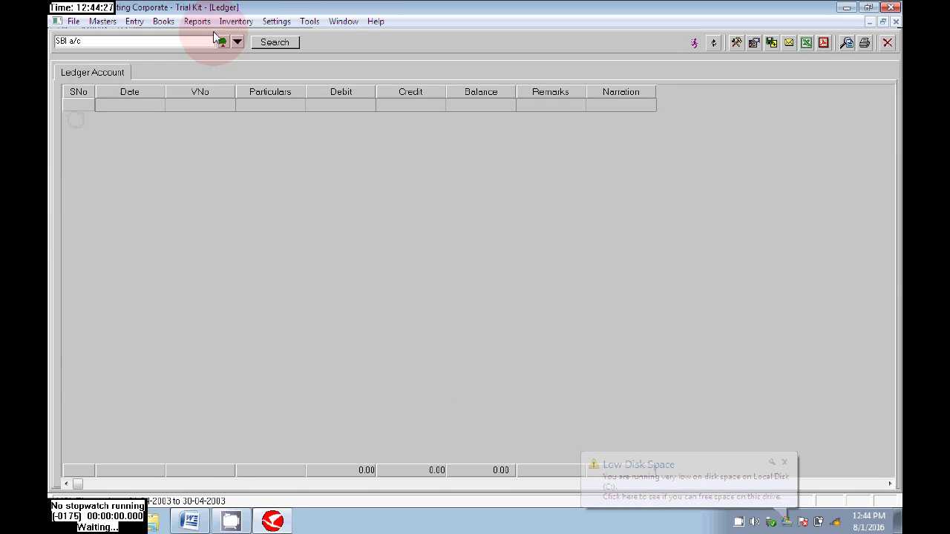
click(273, 43)
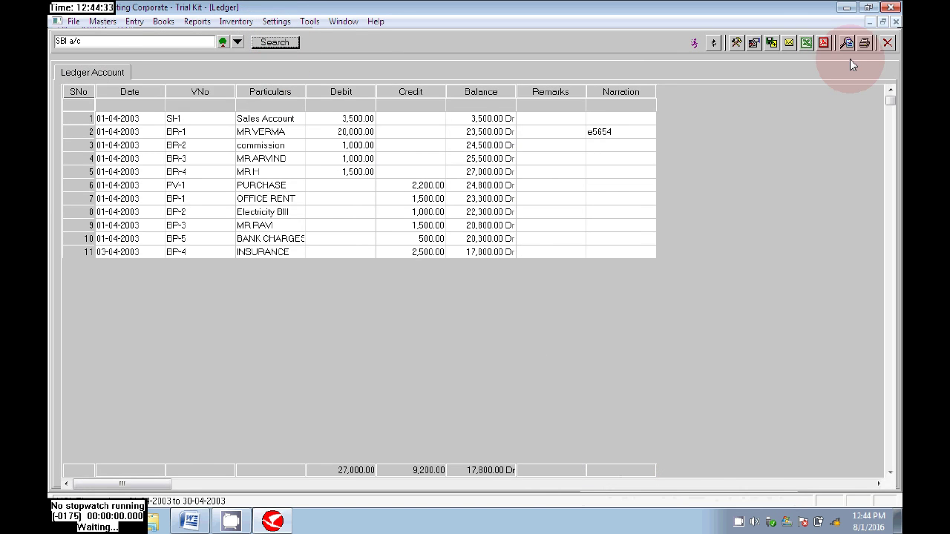
click(887, 42)
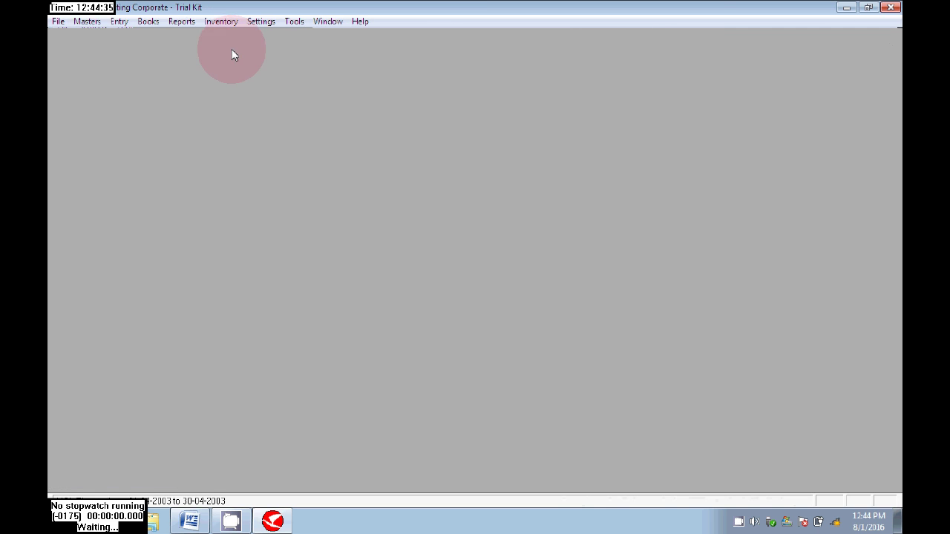
- Open the Bank Book for the entire period with the Default report type and list the SBI a/c entries
click(149, 22)
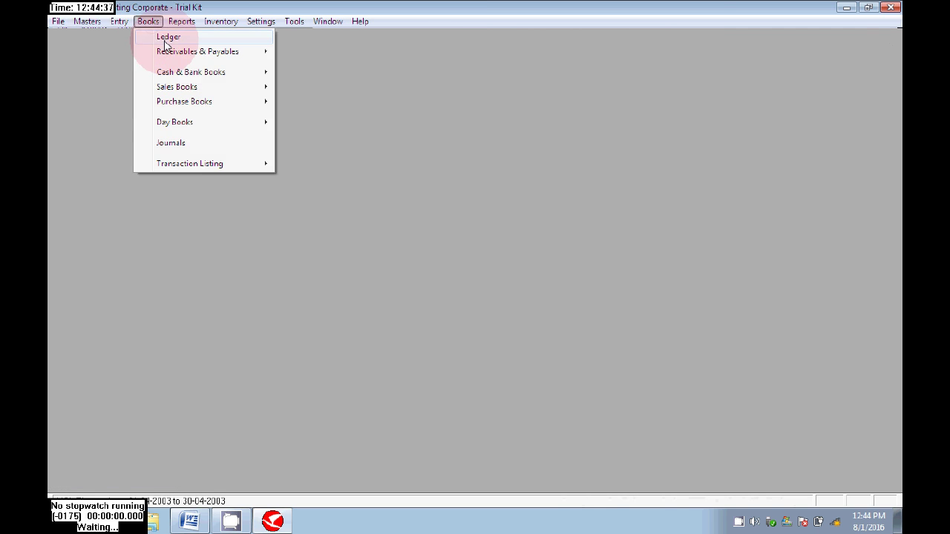
mouse_move(194, 72)
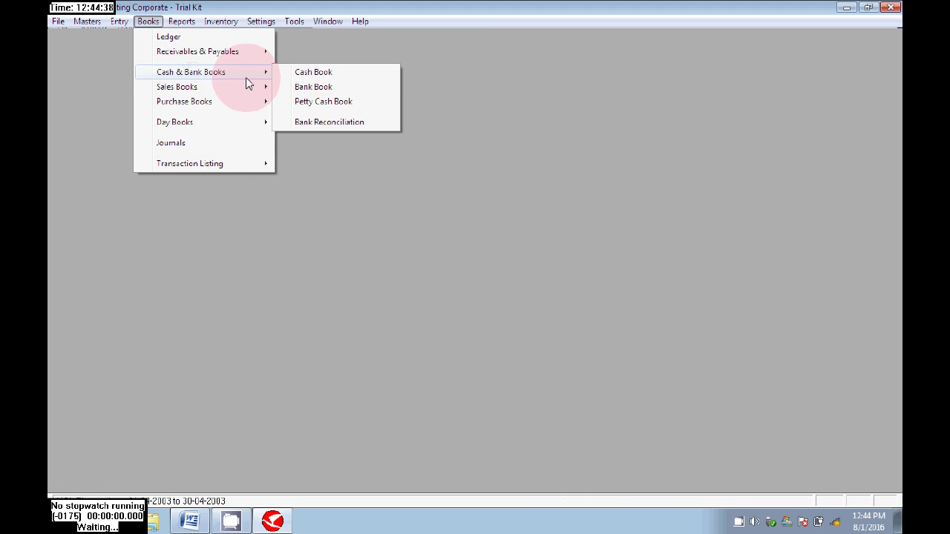
click(319, 88)
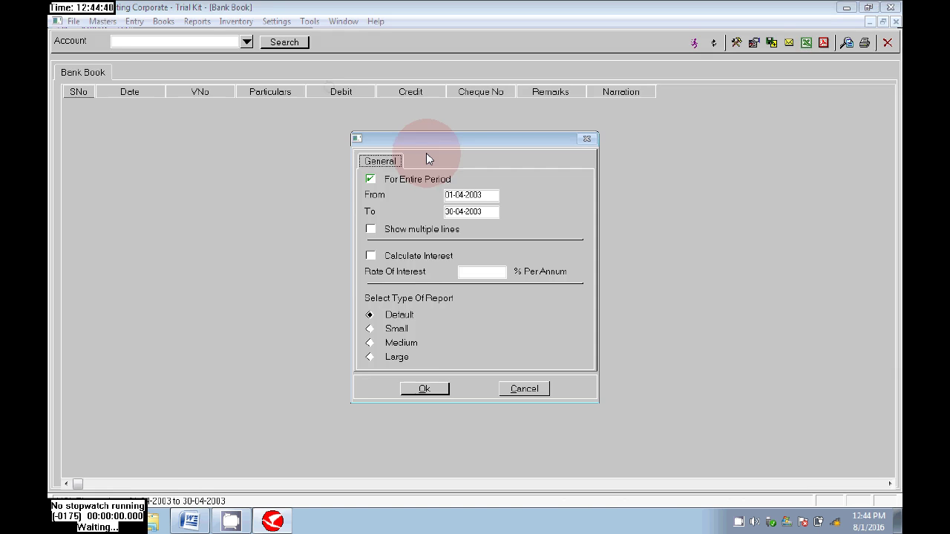
click(420, 390)
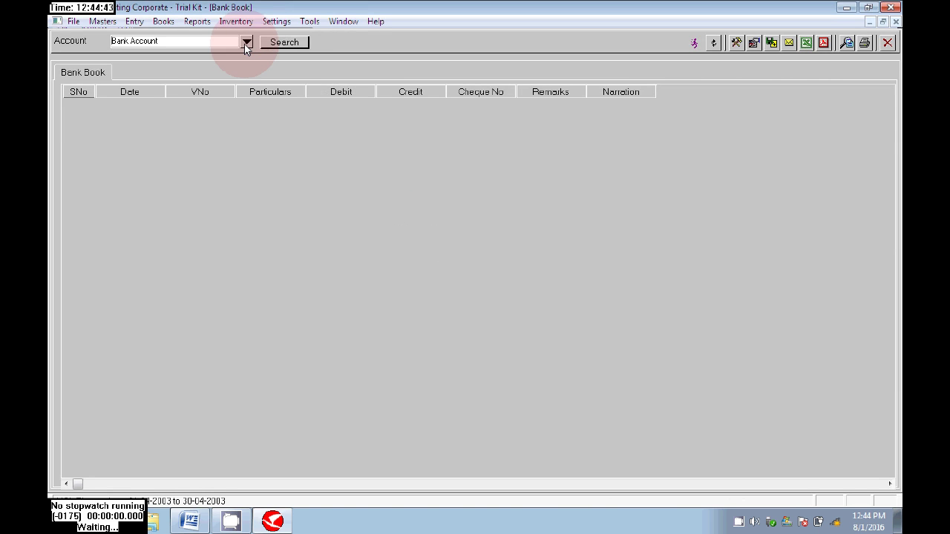
click(246, 43)
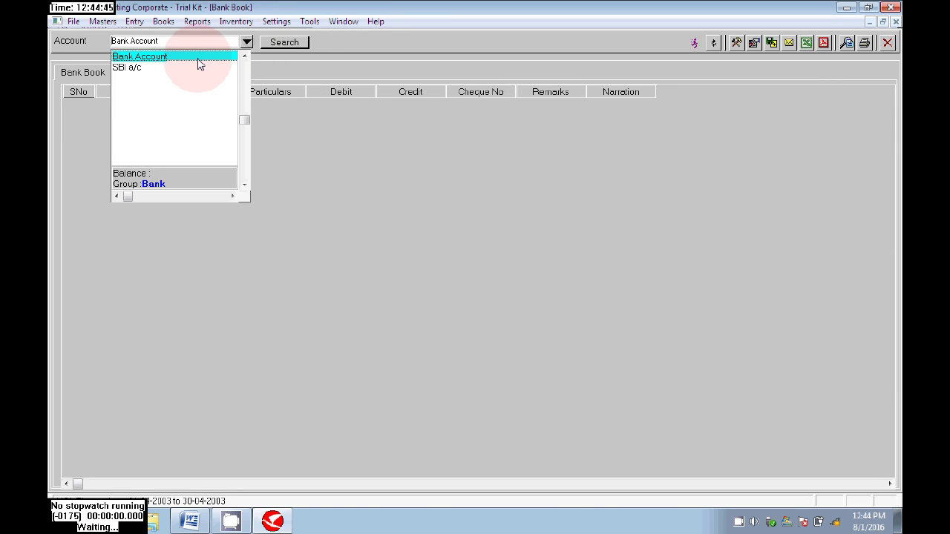
click(178, 66)
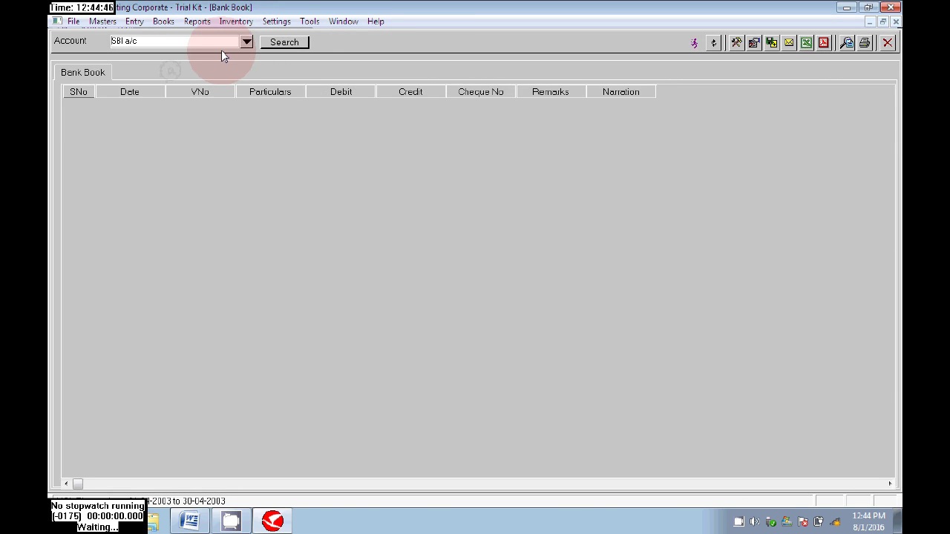
click(304, 42)
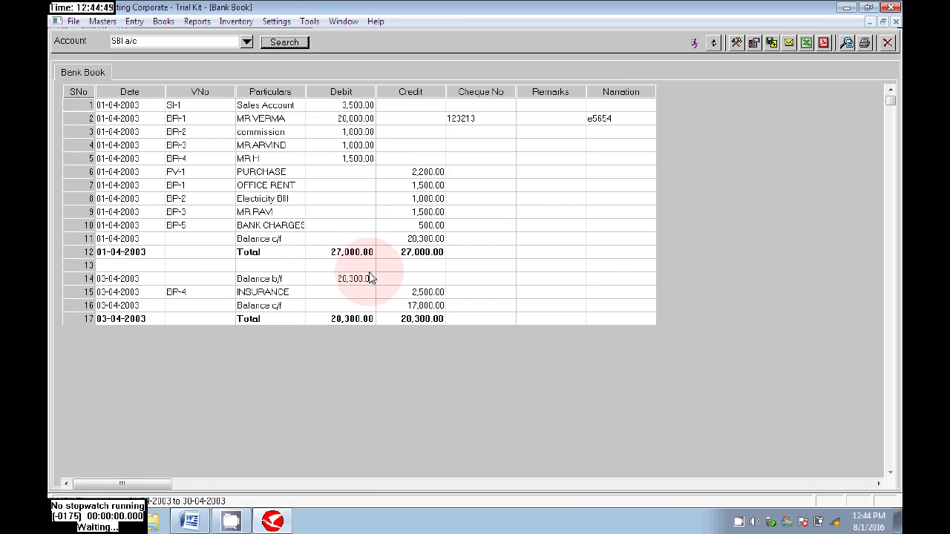